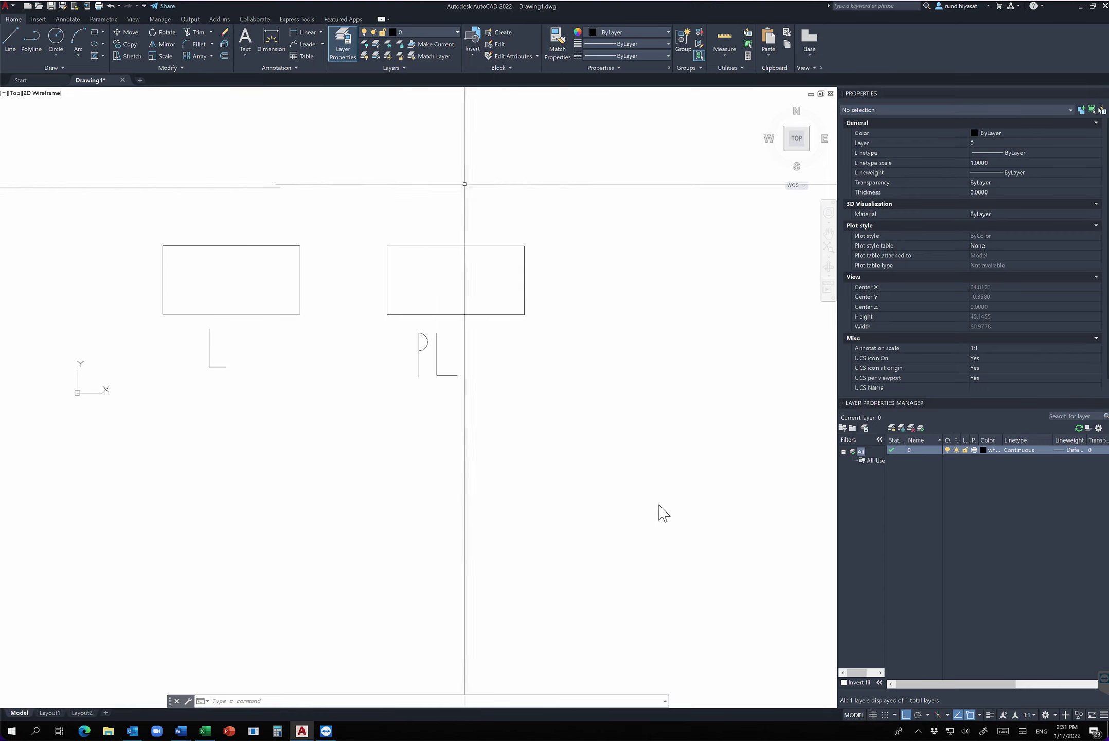
Step: Move the right rectangle 5 units right from its centre point, with Ortho on
text(M)
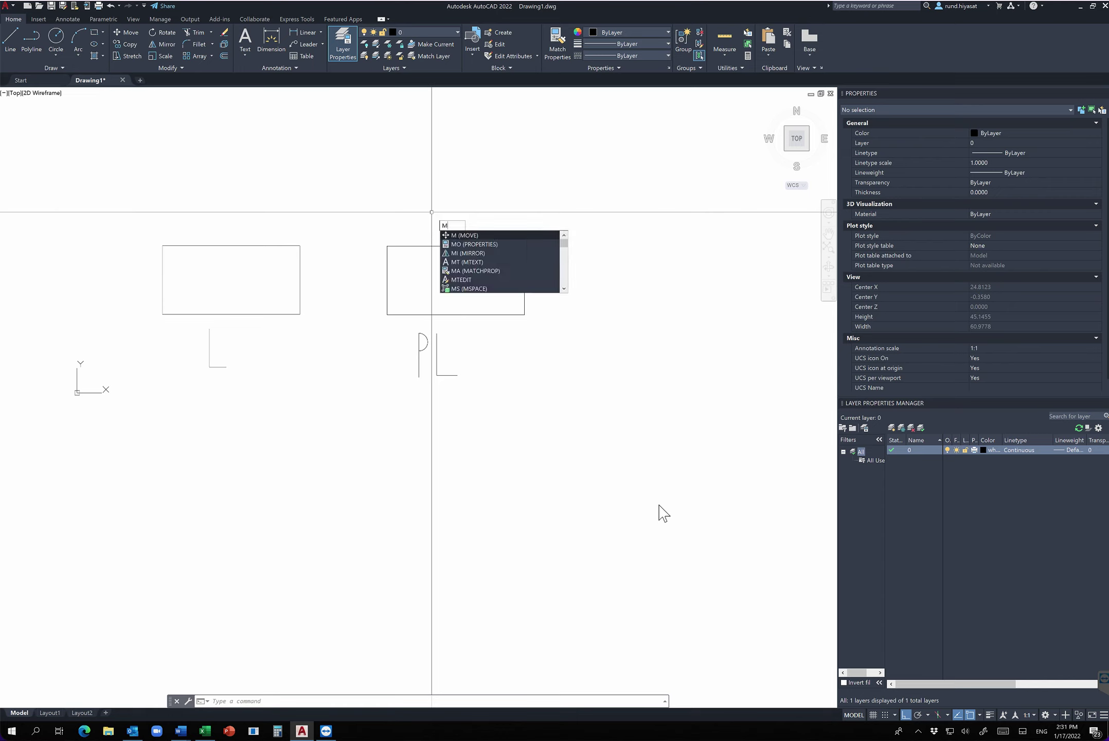
key(Return)
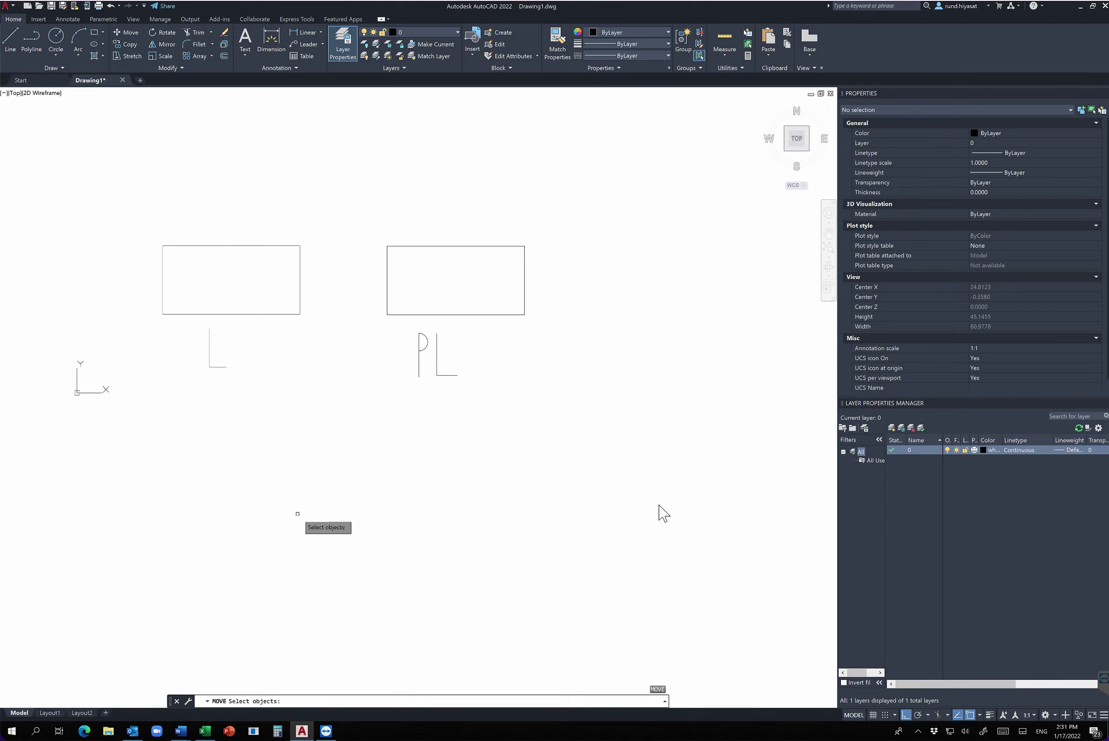
click(502, 314)
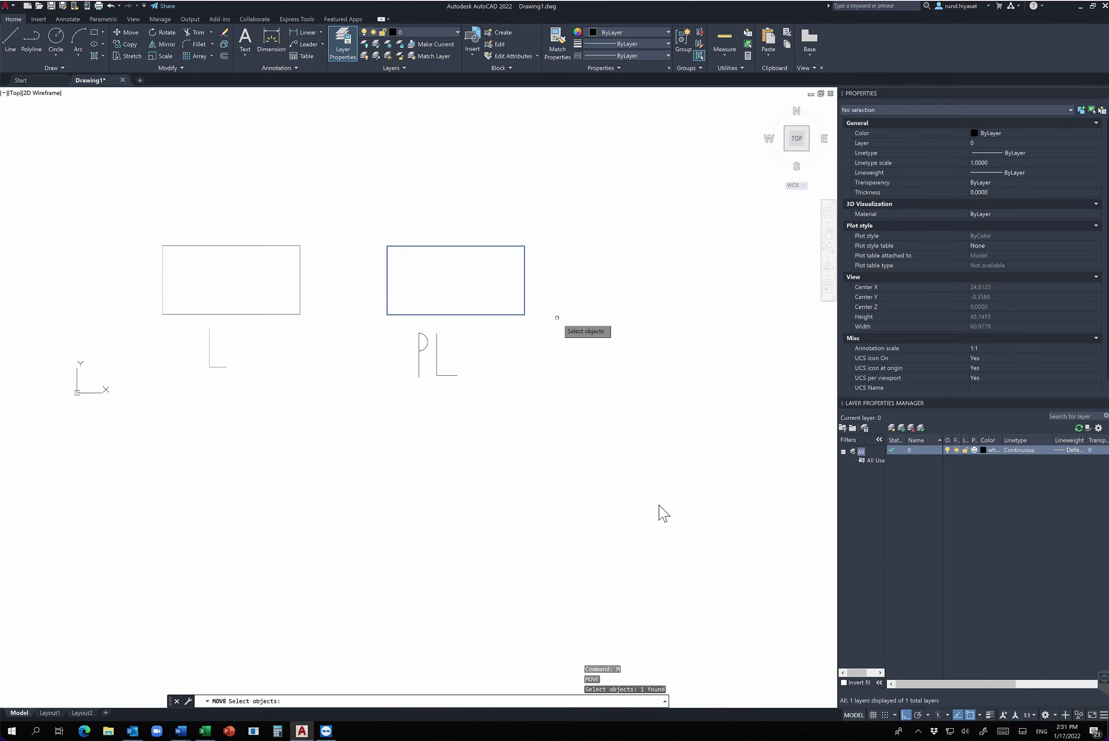
key(Return)
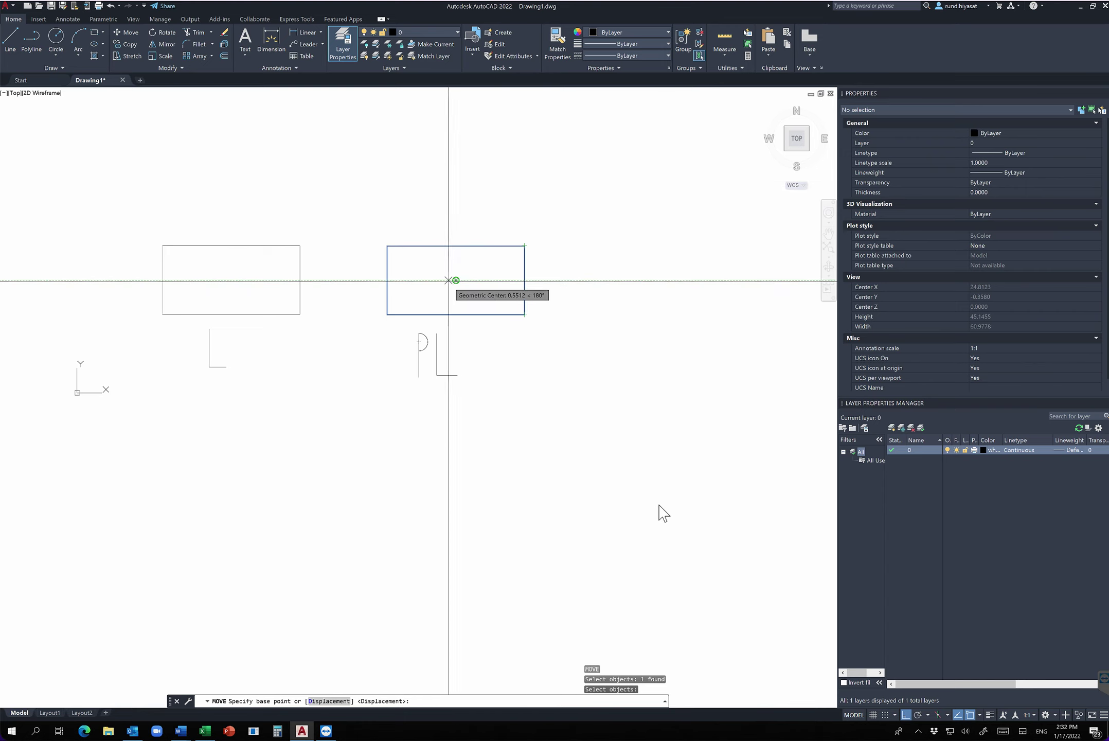
click(456, 280)
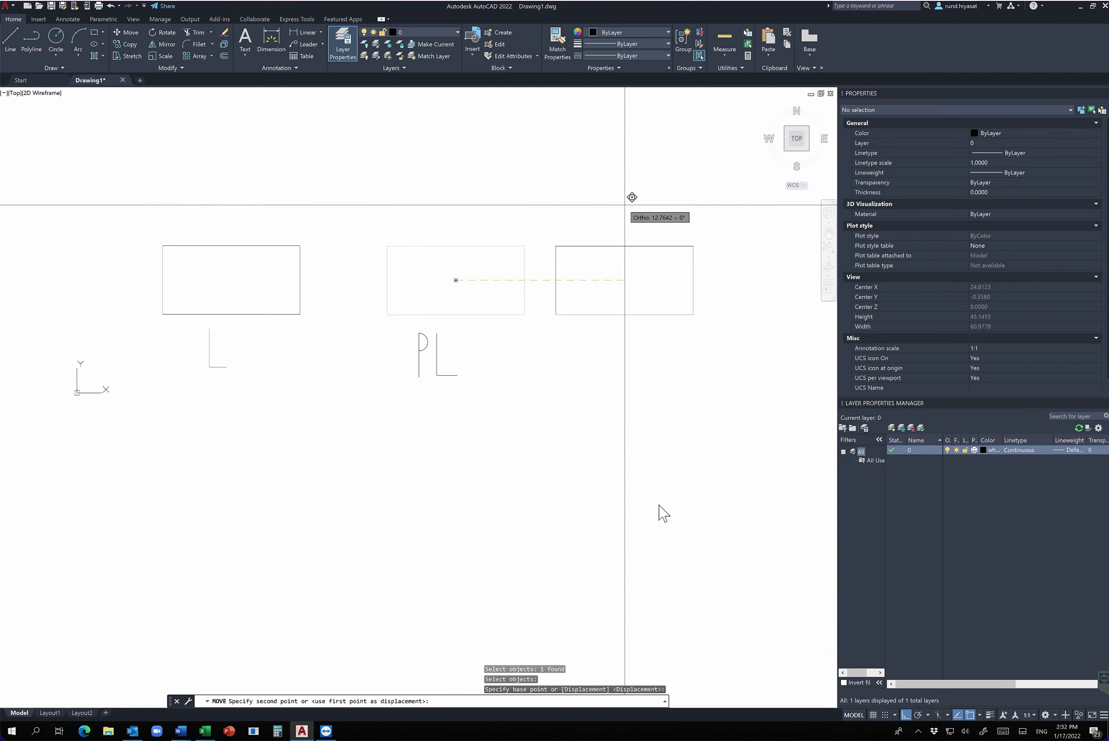
key(F8)
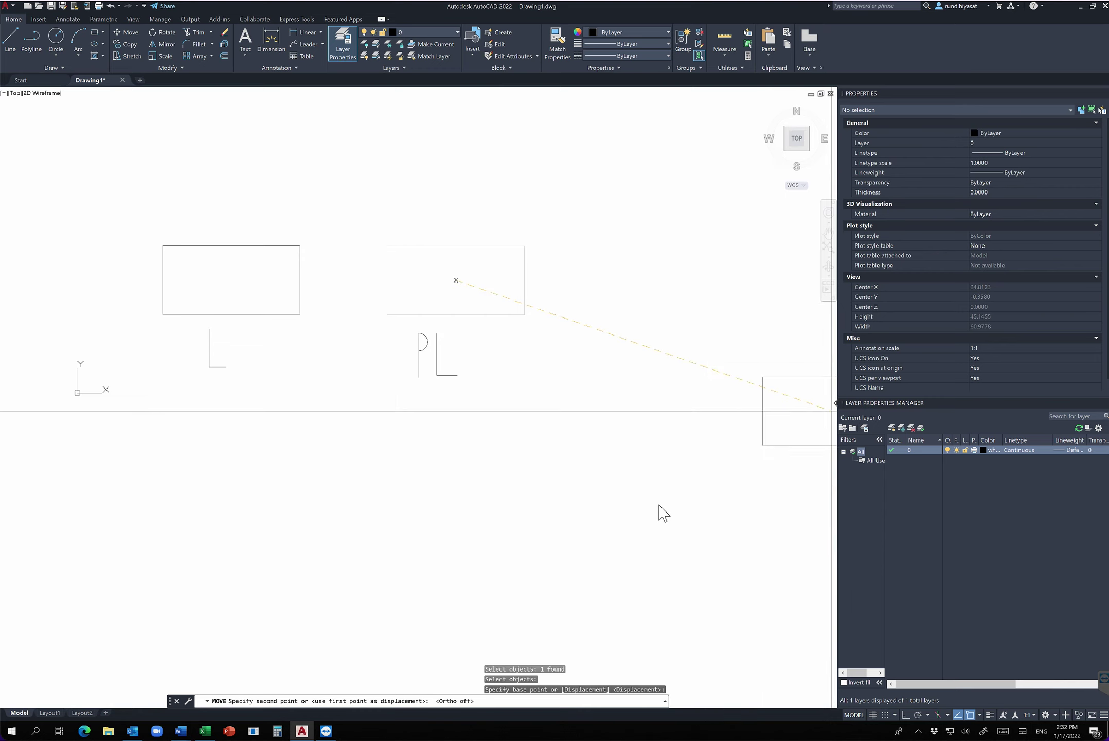
click(906, 714)
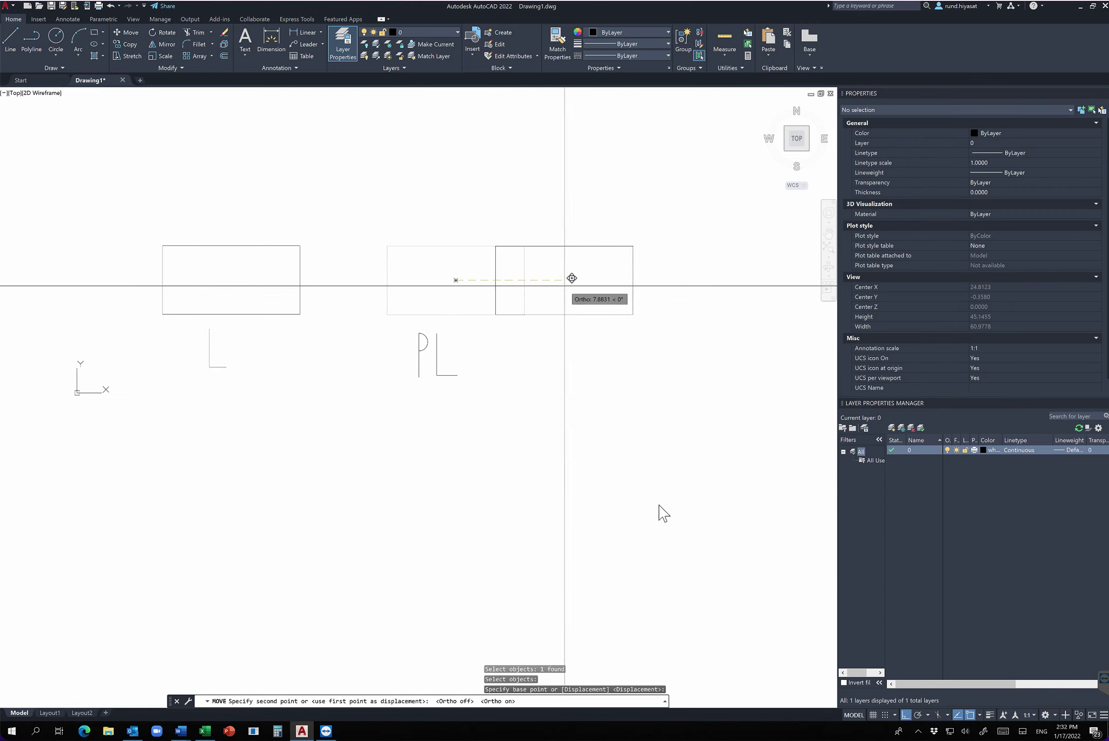
text(5)
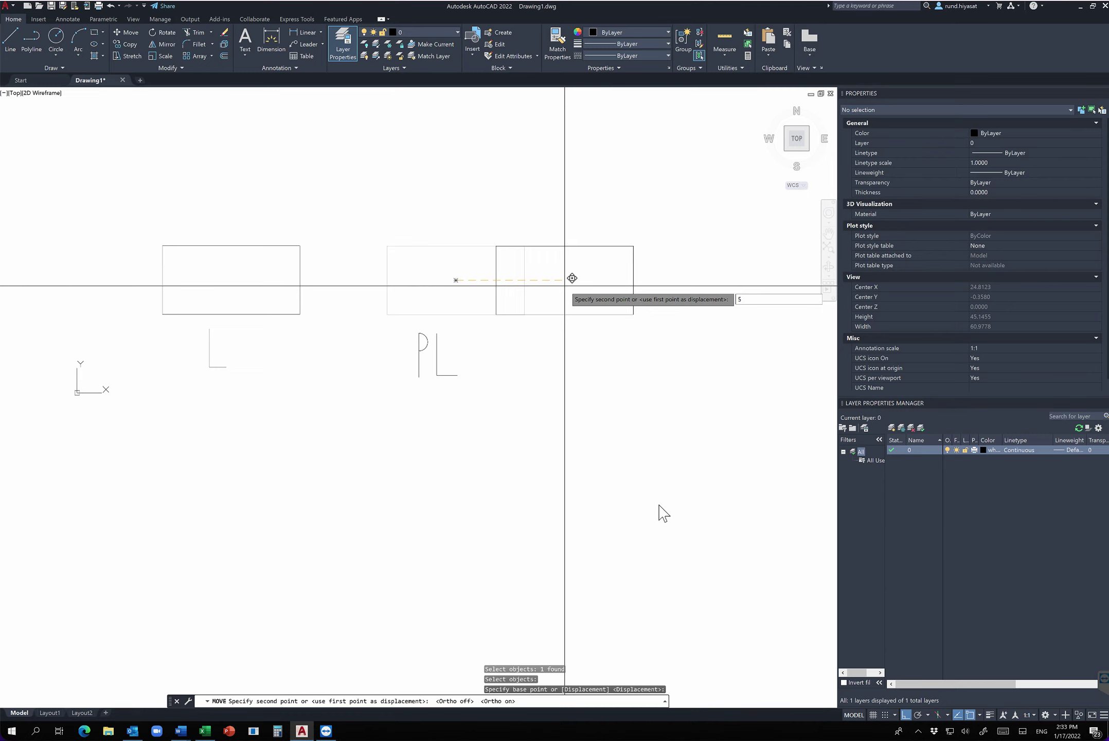
key(Return)
text(RO)
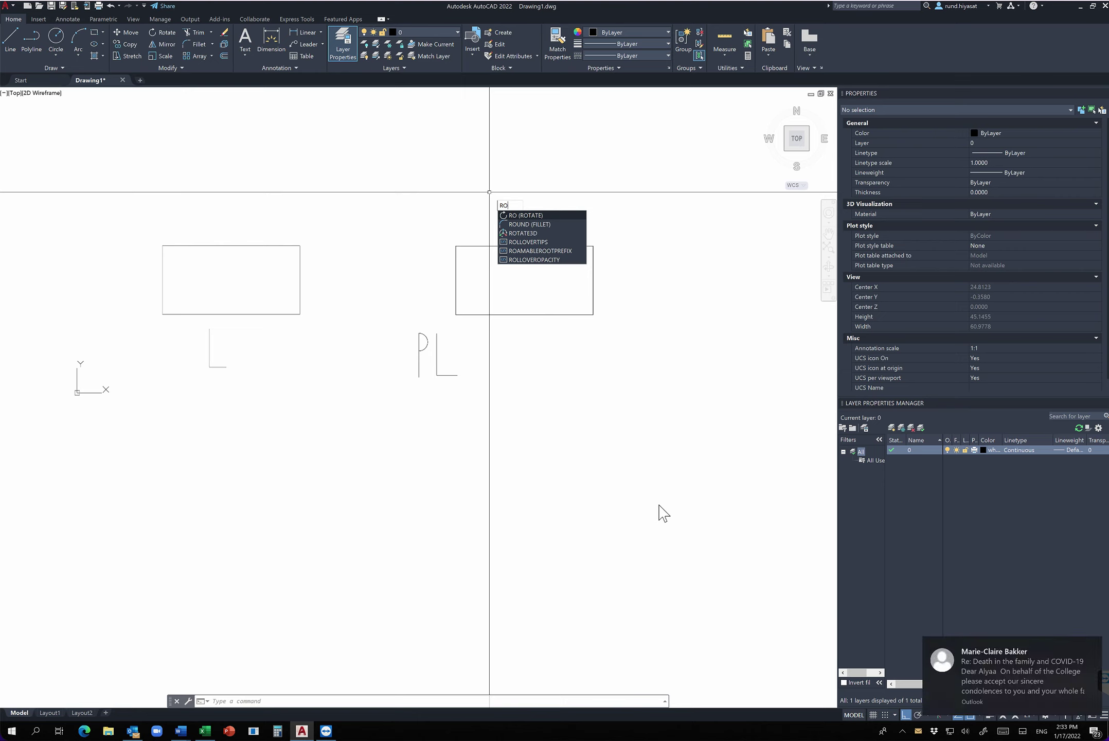
Step: Cancel a second move of the right rectangle from its top-right corner, then enter RO
key(Down)
key(Down)
key(Down)
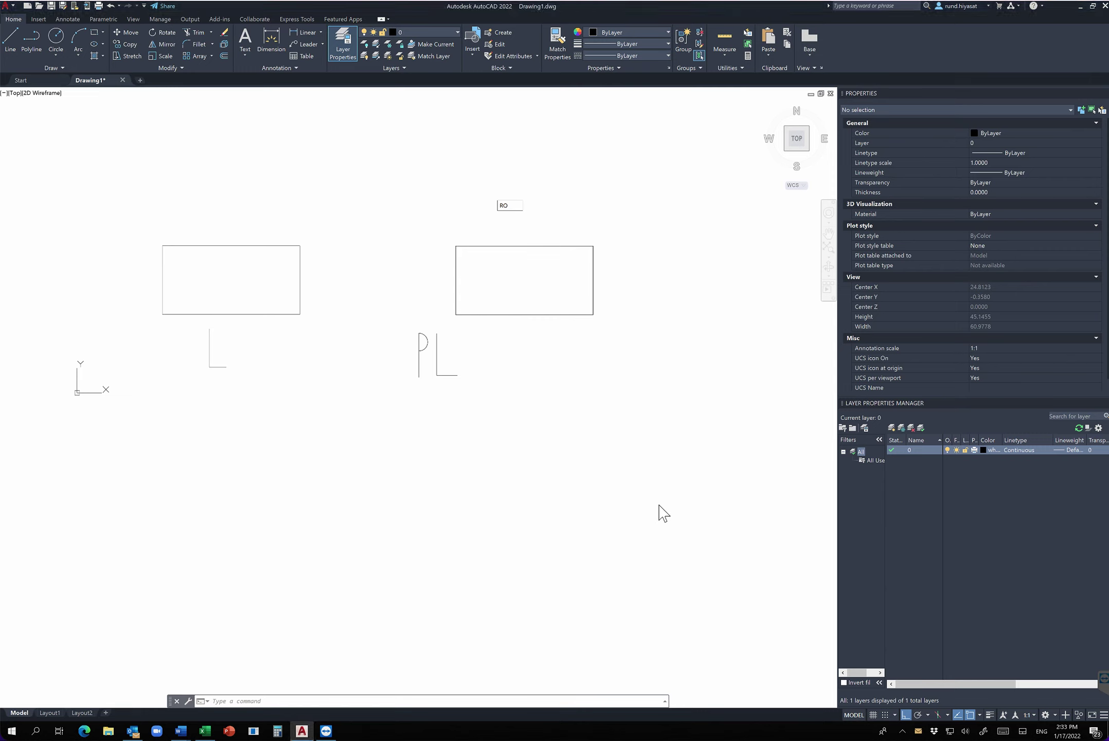
key(BackSpace)
key(BackSpace)
text(m)
key(Return)
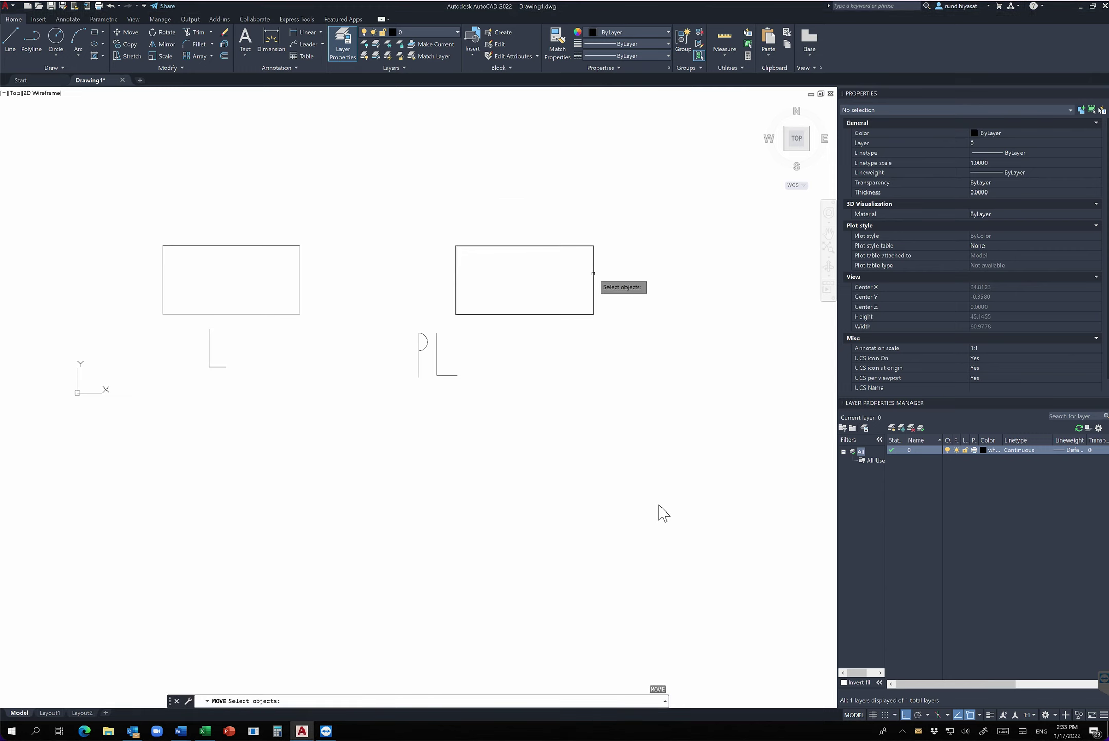
click(455, 278)
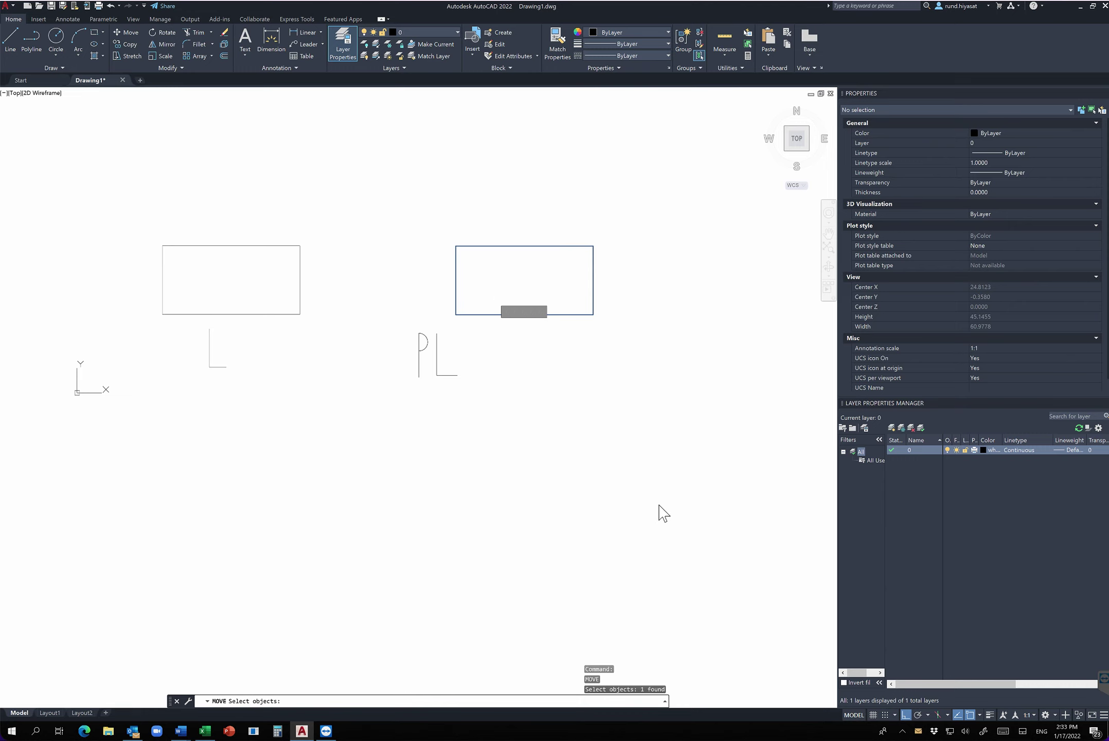
key(Return)
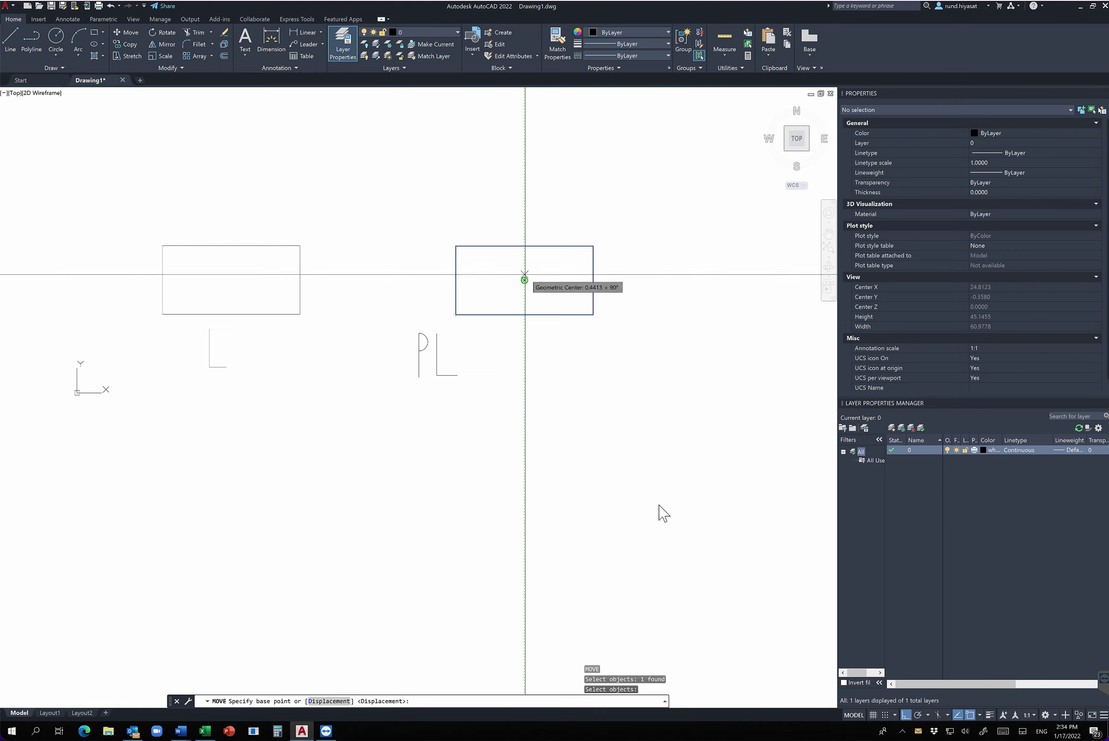
click(593, 246)
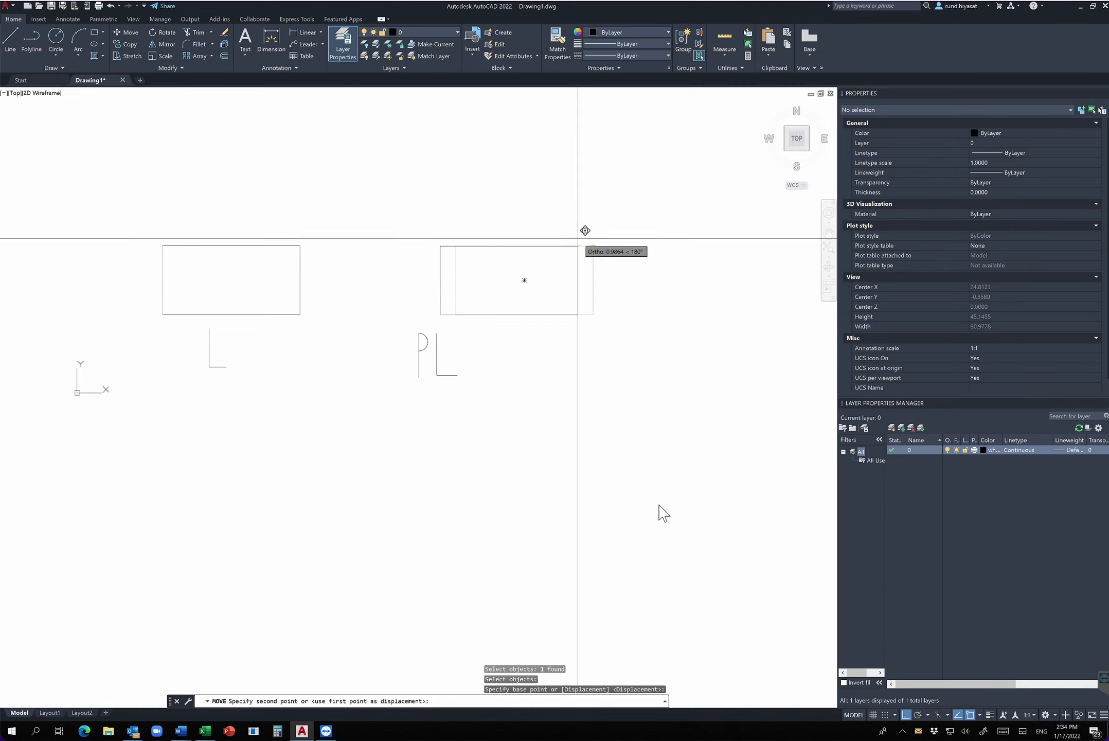
key(Escape)
key(Escape)
key(Escape)
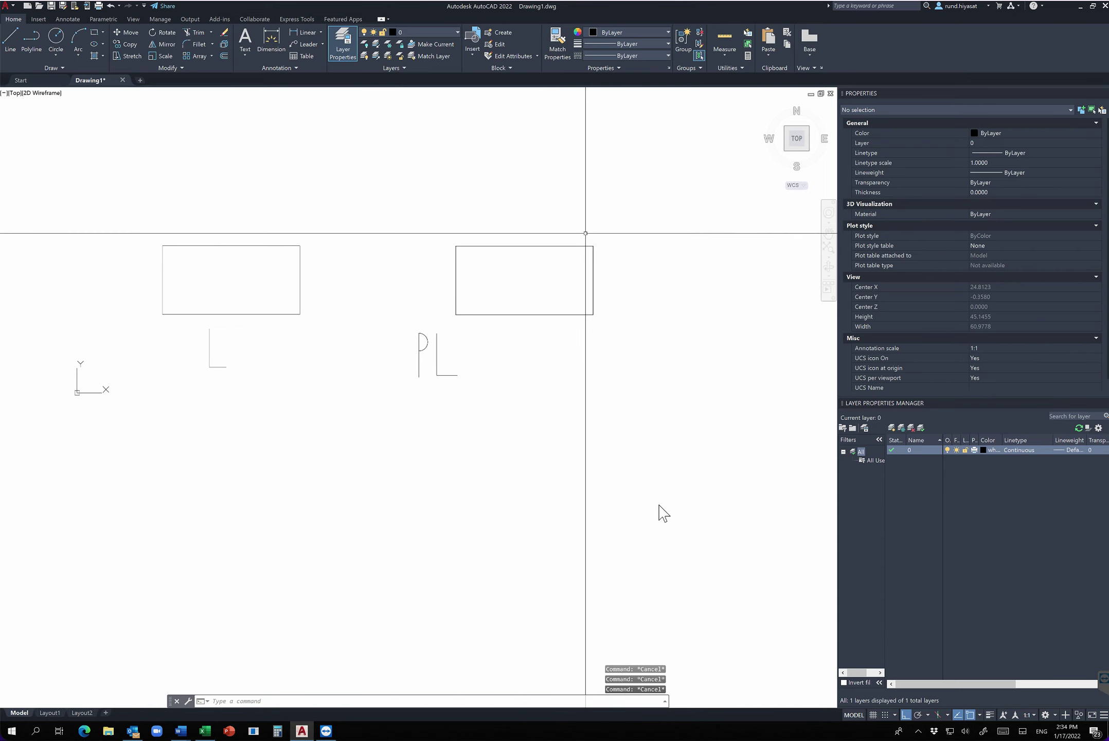
text(RO)
key(Return)
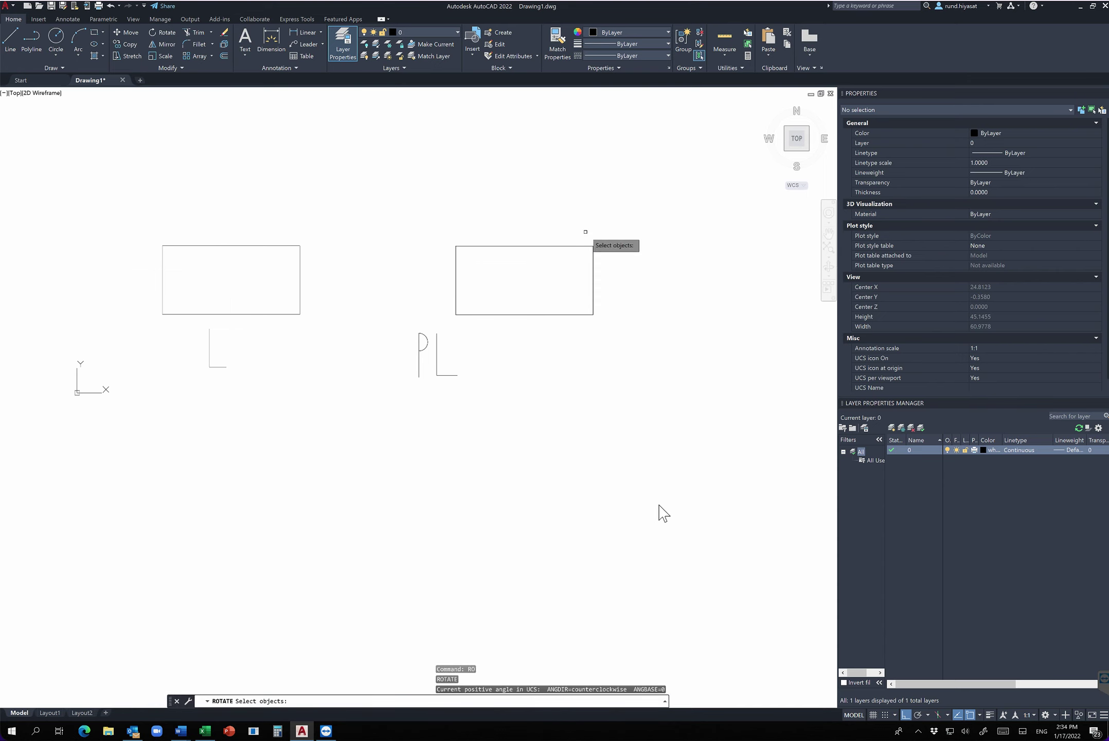
key(Escape)
text(RO)
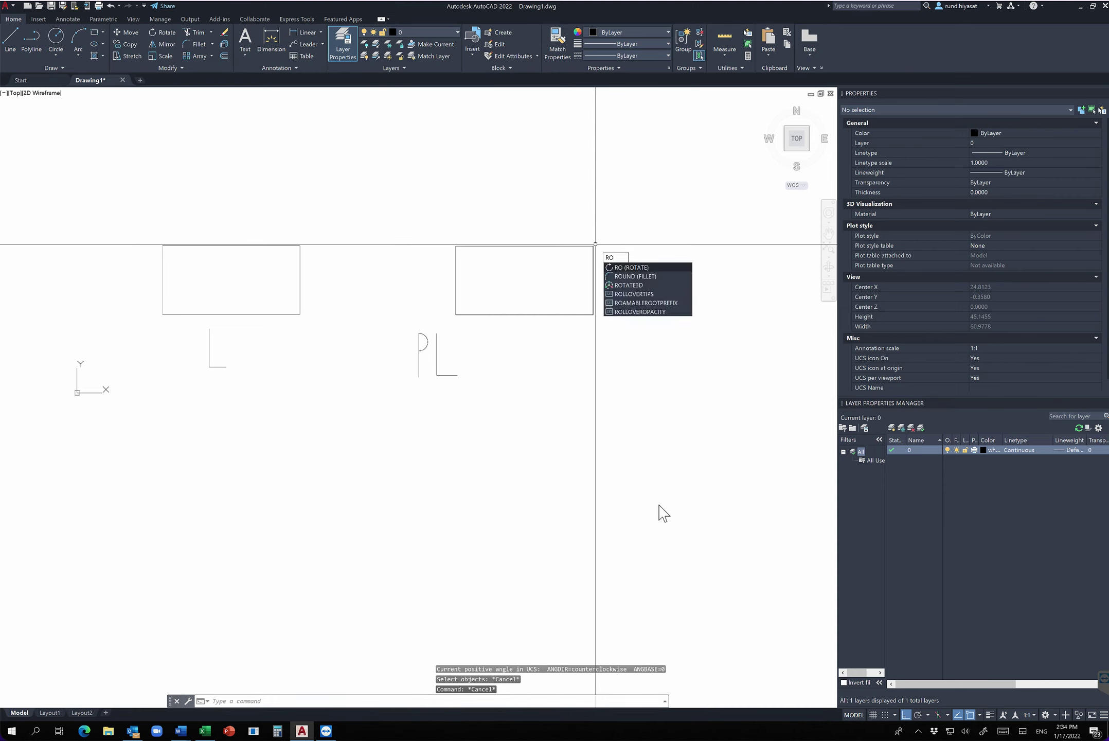
key(Return)
click(588, 246)
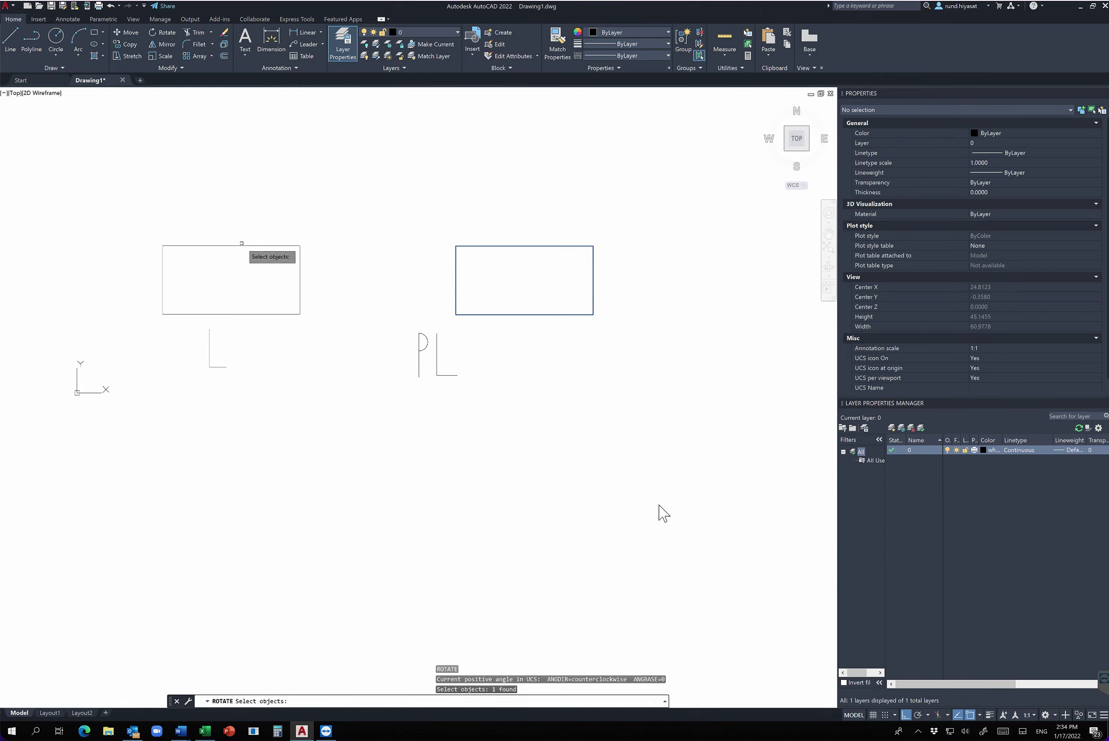
click(476, 360)
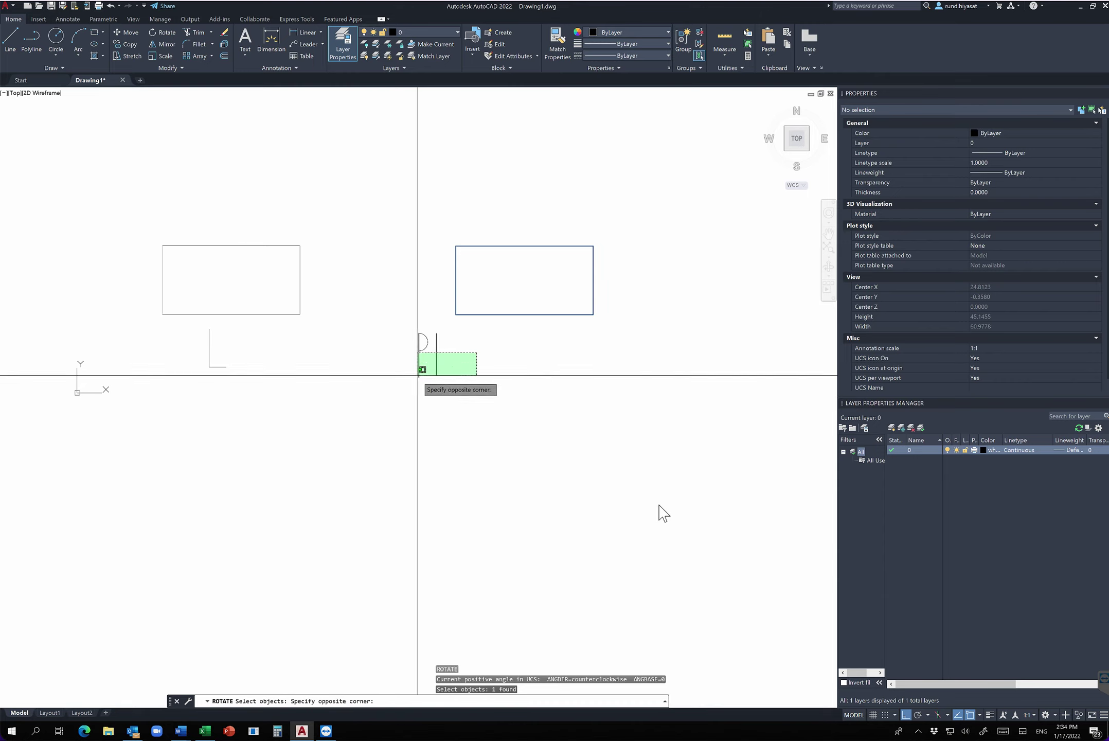
click(405, 393)
click(436, 335)
click(394, 356)
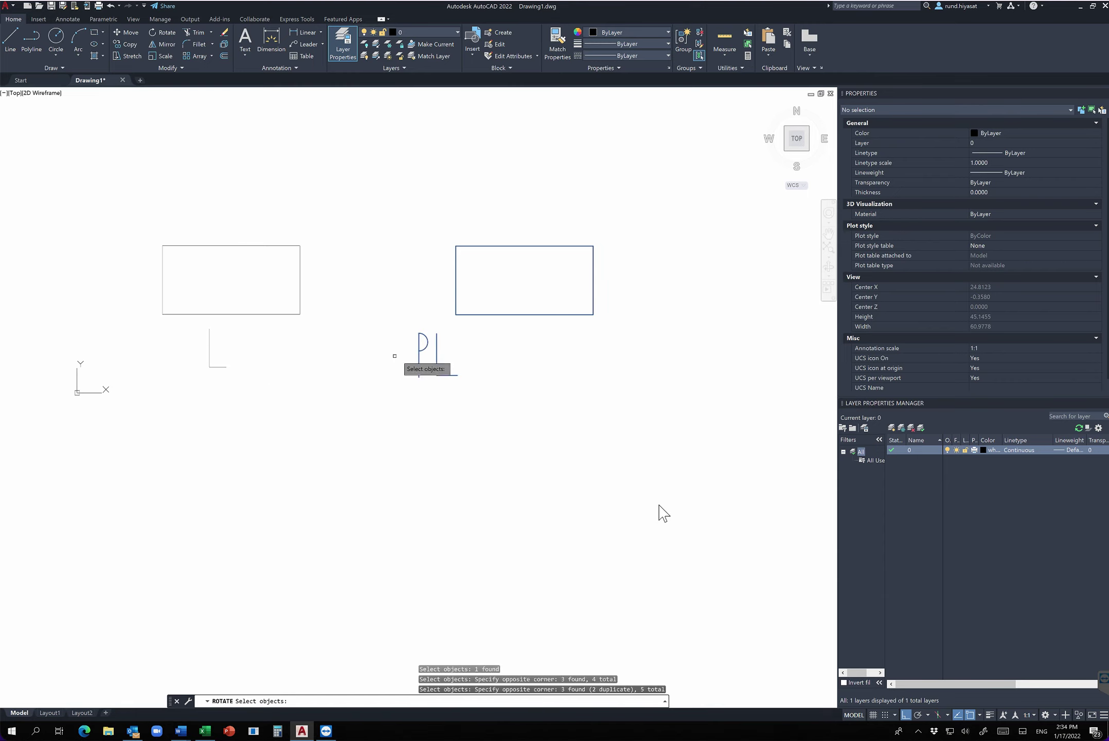
key(Return)
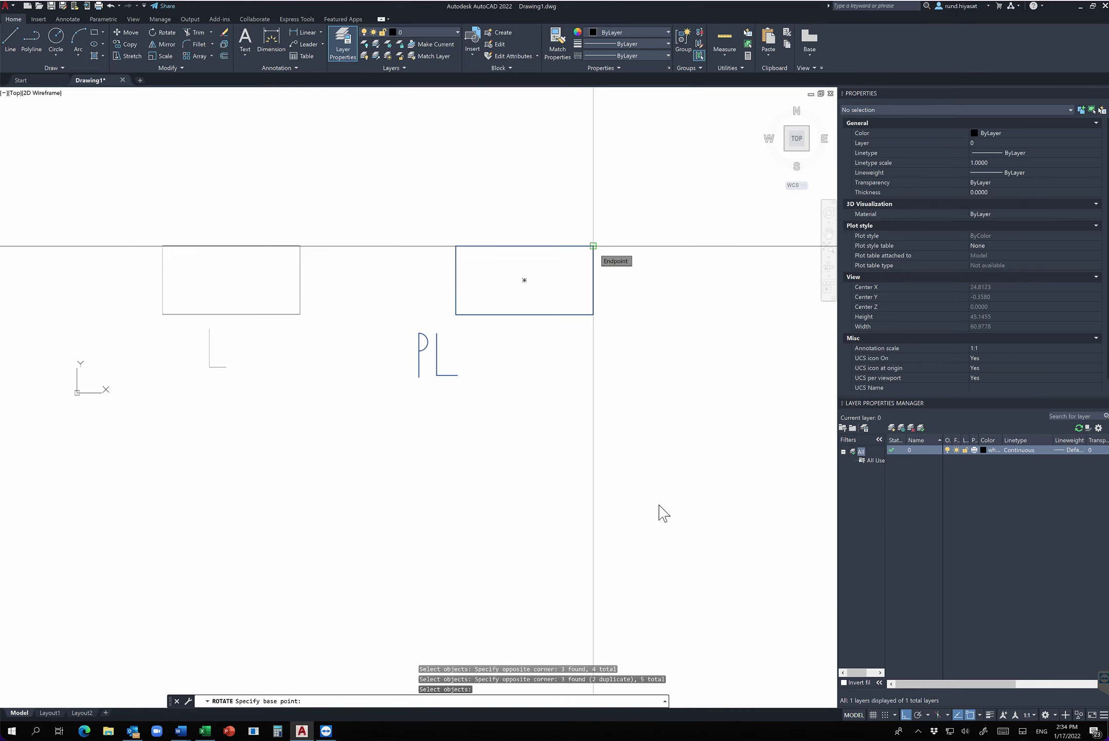
click(592, 245)
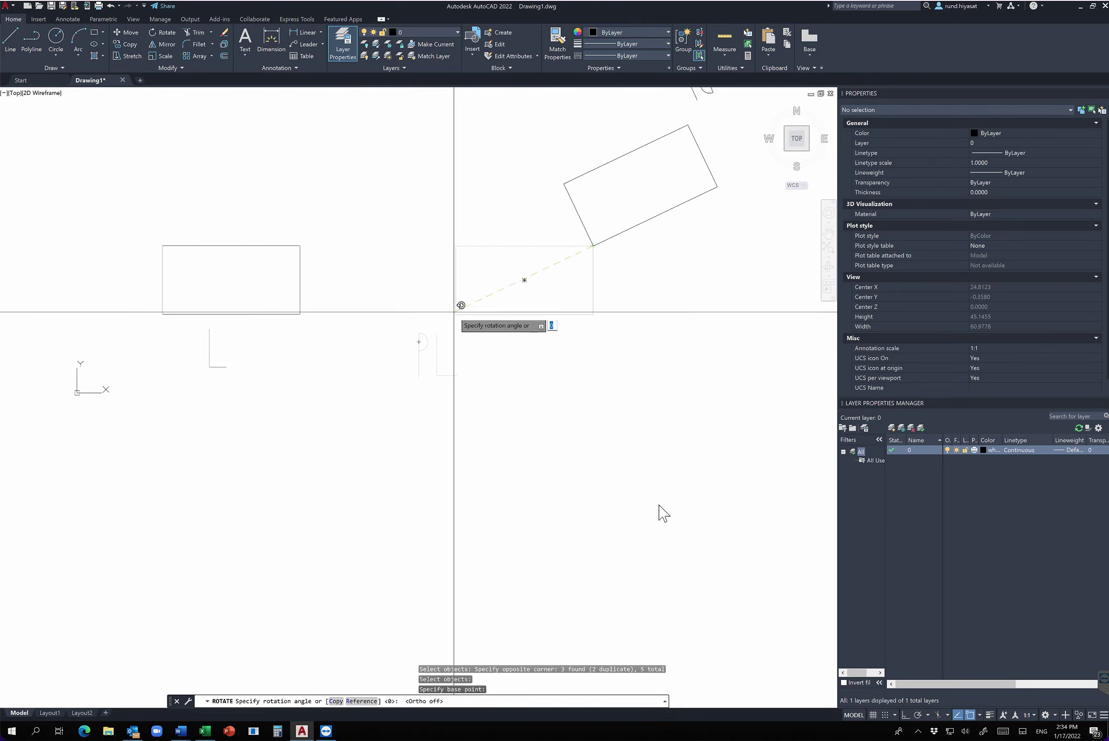
key(Escape)
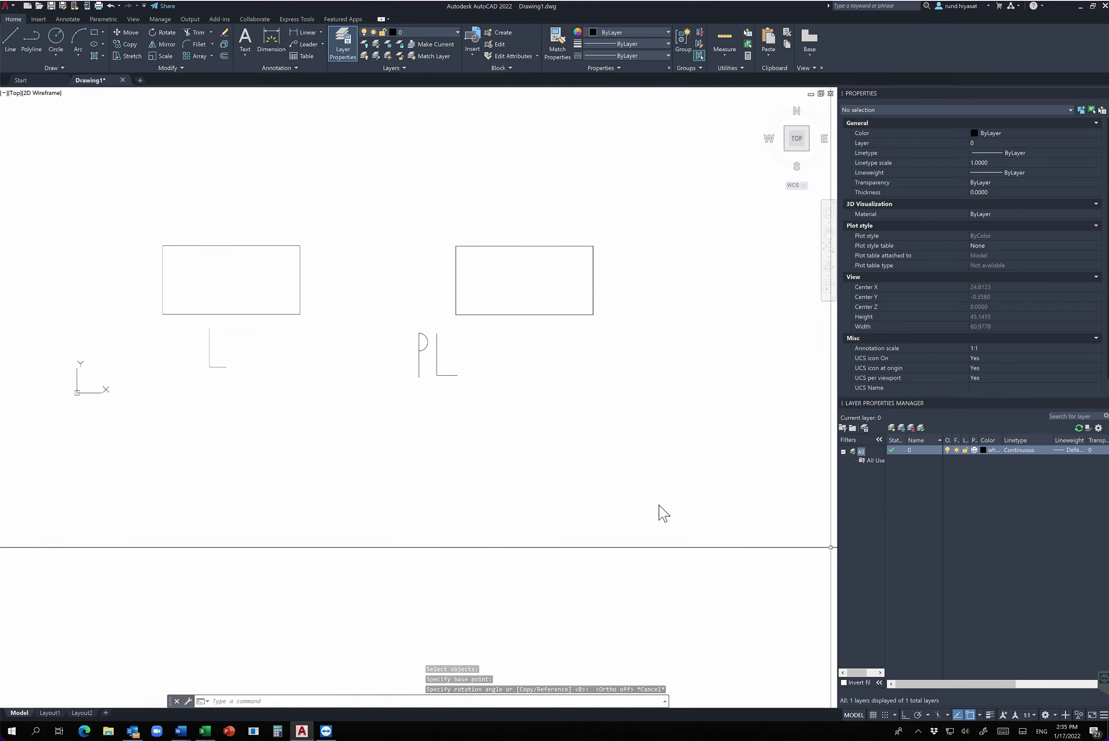
key(F8)
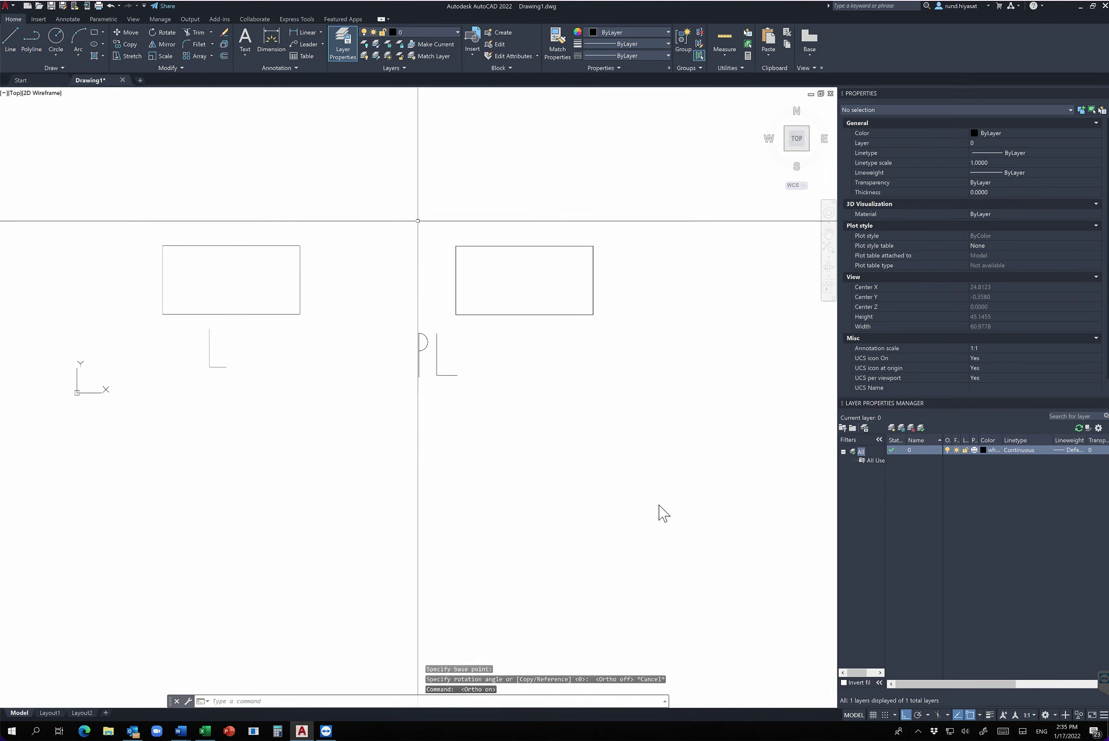
Step: Window-select the right rectangle and PL lines and rotate them 180° about its top-right corner
text(r)
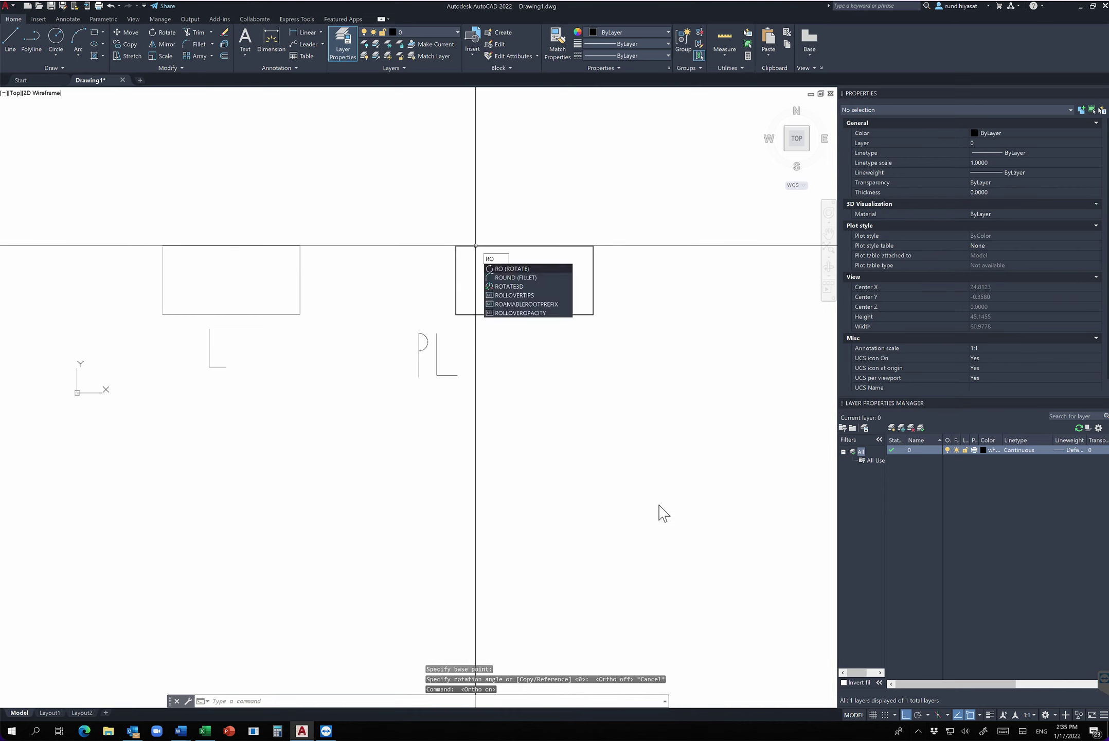
key(Return)
click(661, 219)
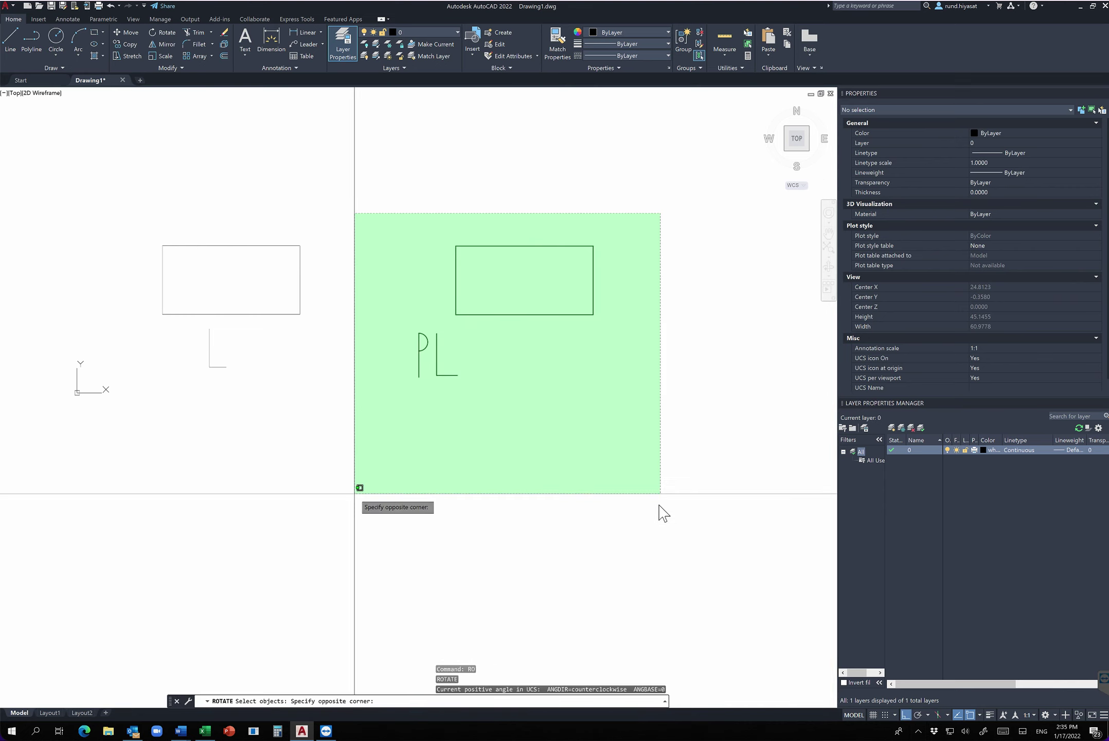
click(388, 449)
key(Return)
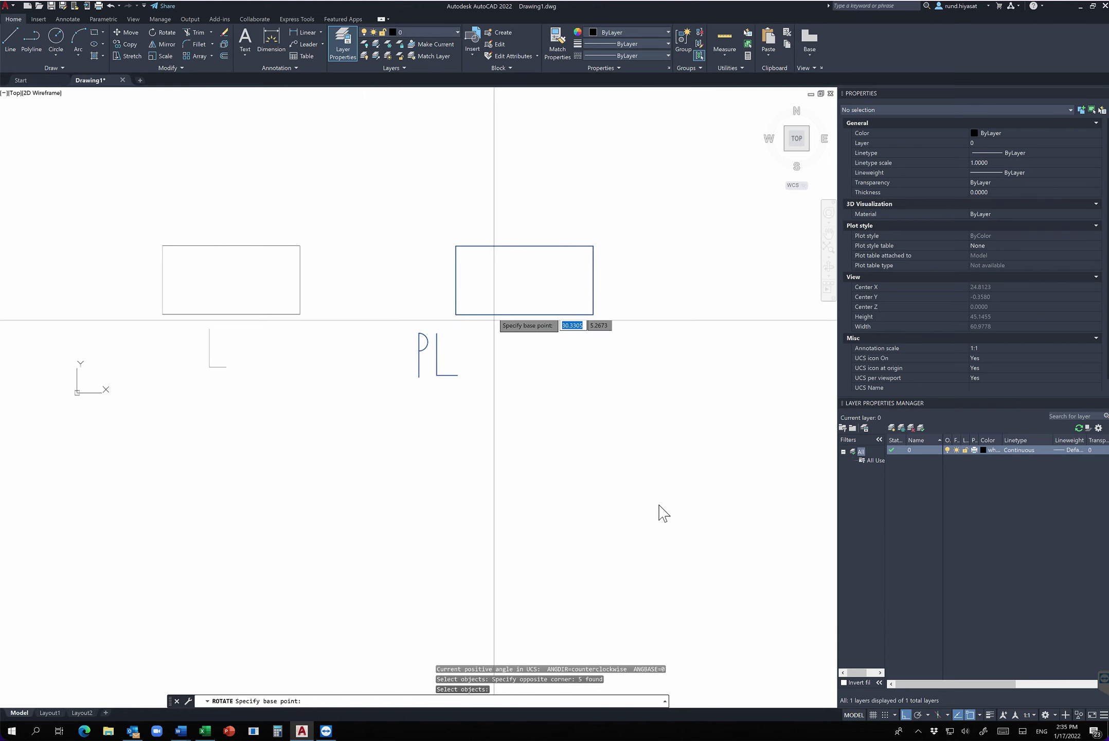
click(593, 246)
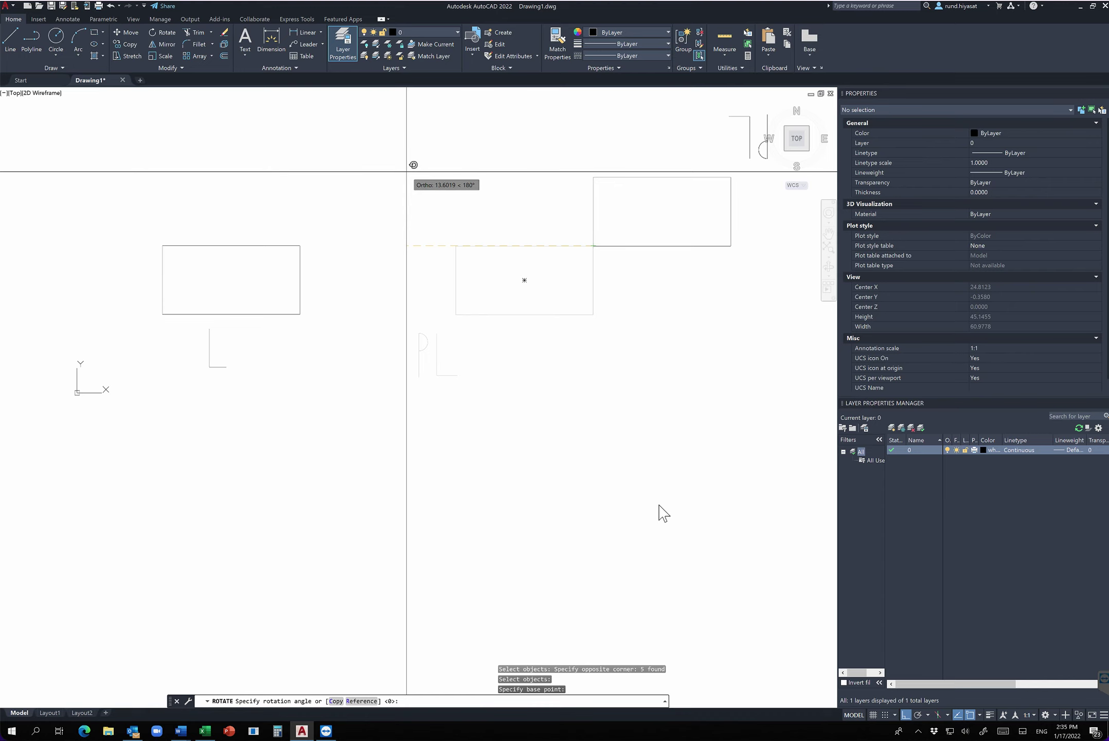
click(406, 172)
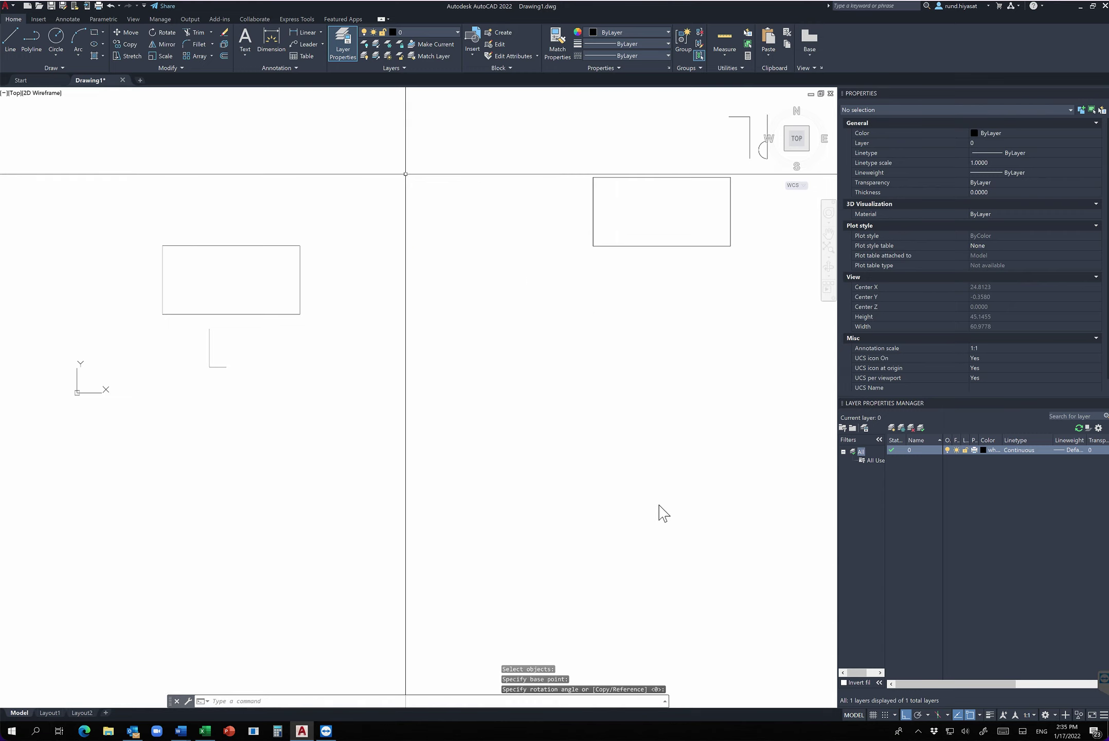
middle_drag(517, 285, 353, 380)
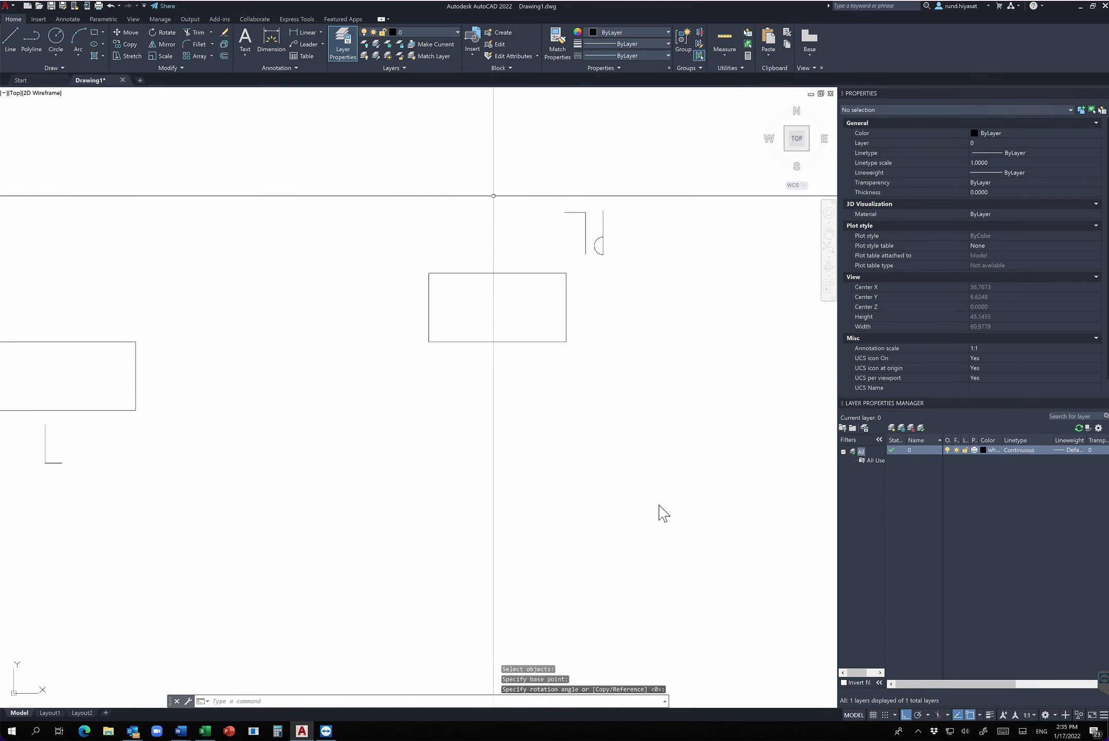
scroll(495, 282, down, 2)
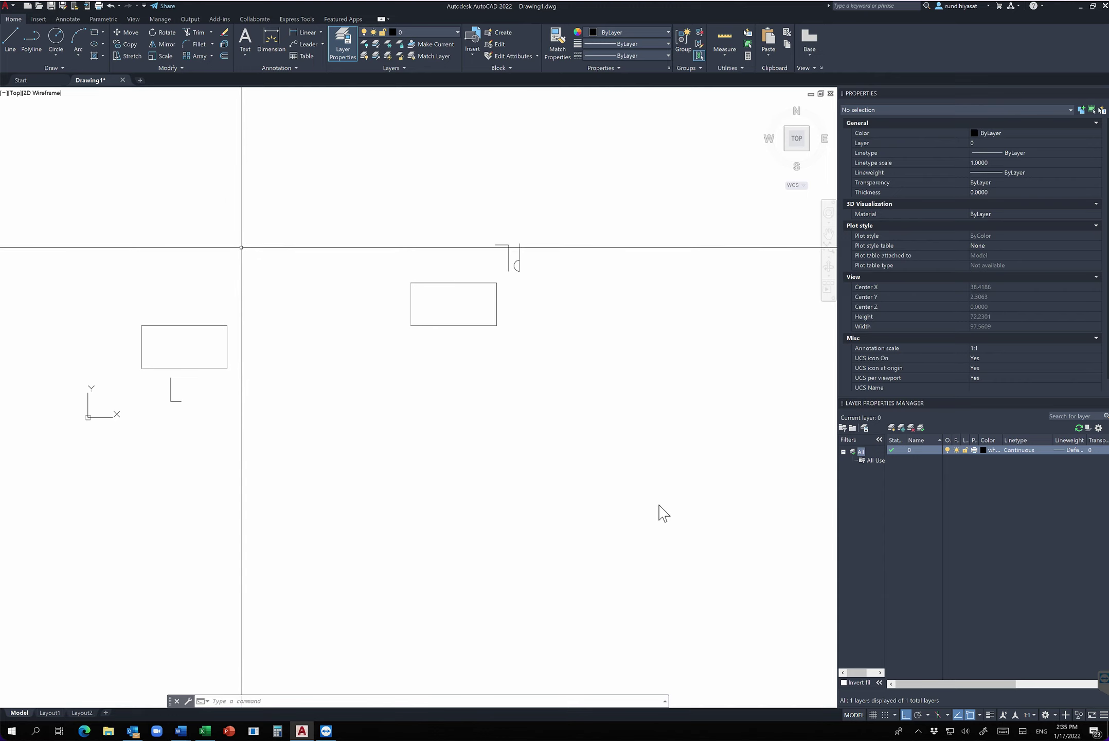
scroll(663, 513, down, 4)
scroll(664, 512, down, 10)
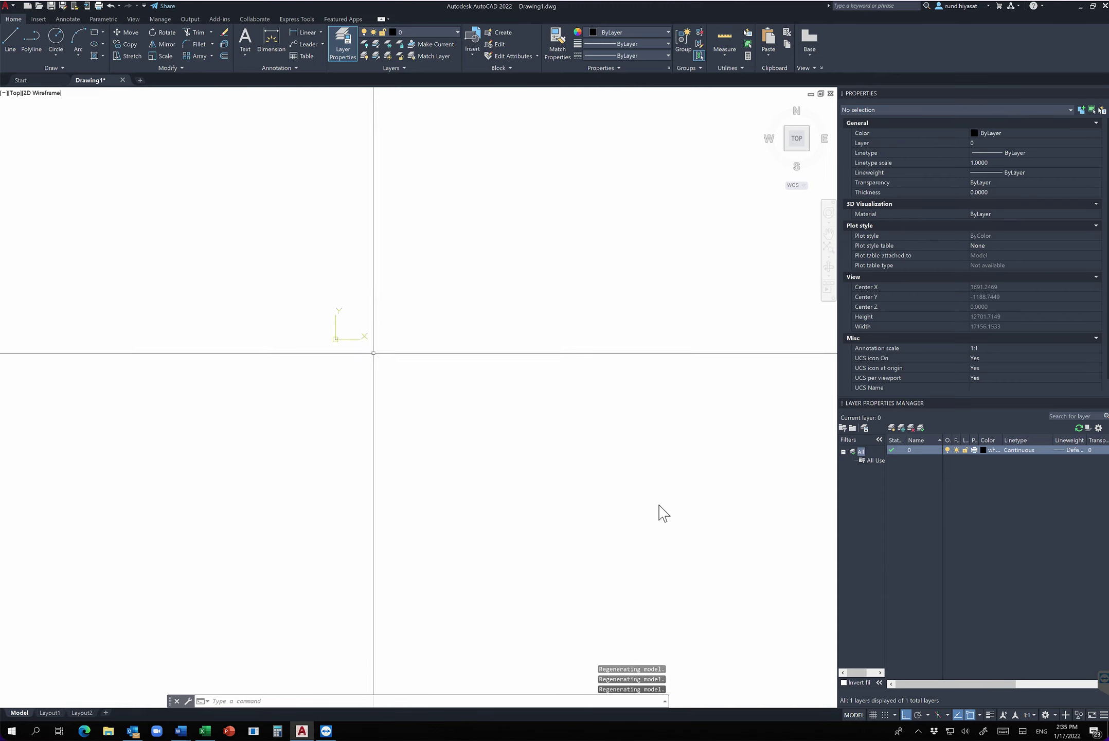
scroll(664, 513, down, 8)
scroll(664, 512, down, 8)
scroll(663, 513, down, 6)
scroll(664, 513, down, 7)
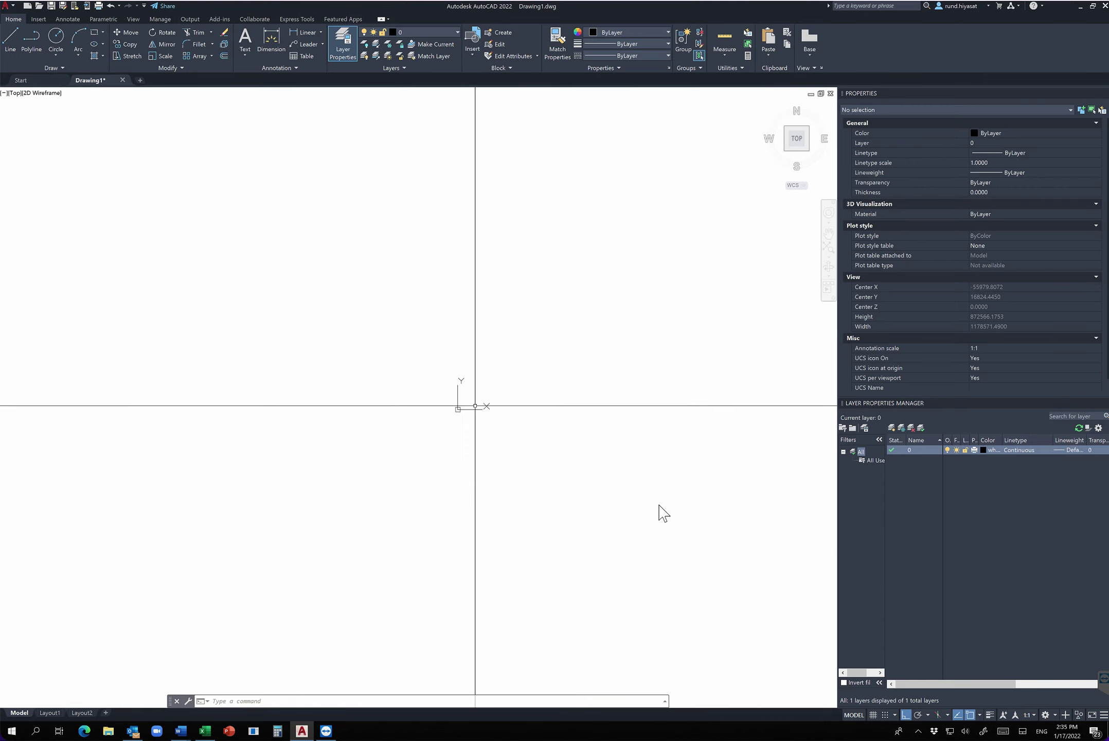
middle_click(663, 513)
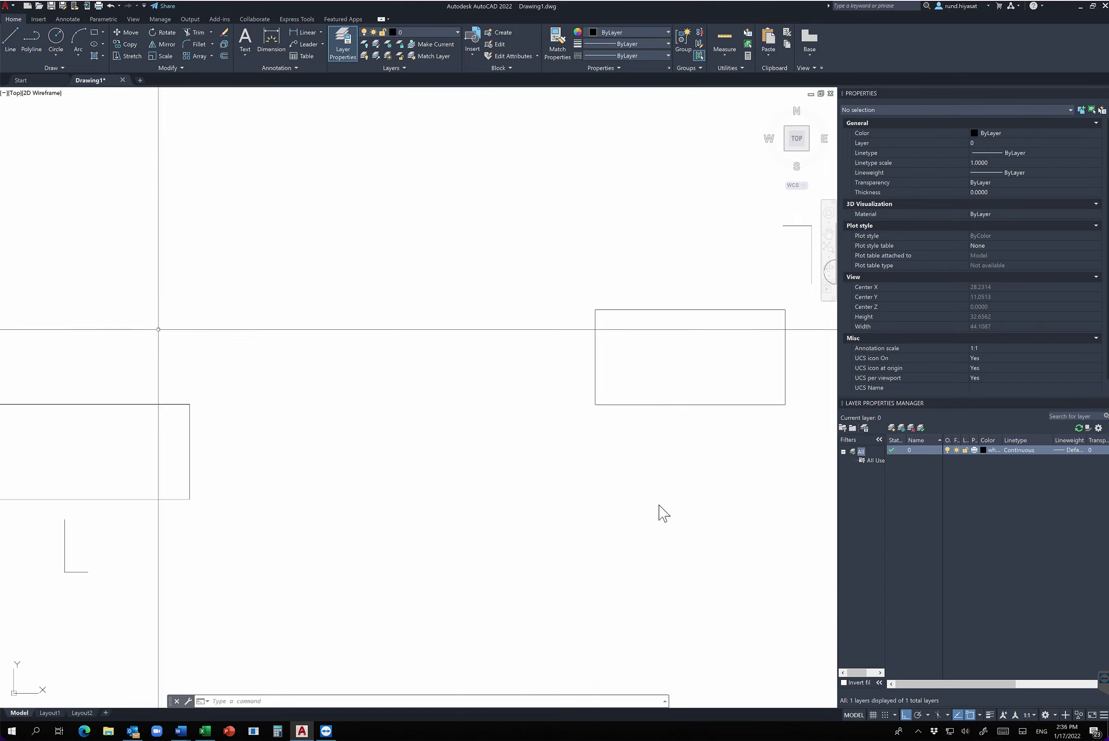
scroll(199, 360, down, 2)
scroll(342, 348, down, 8)
scroll(470, 364, down, 8)
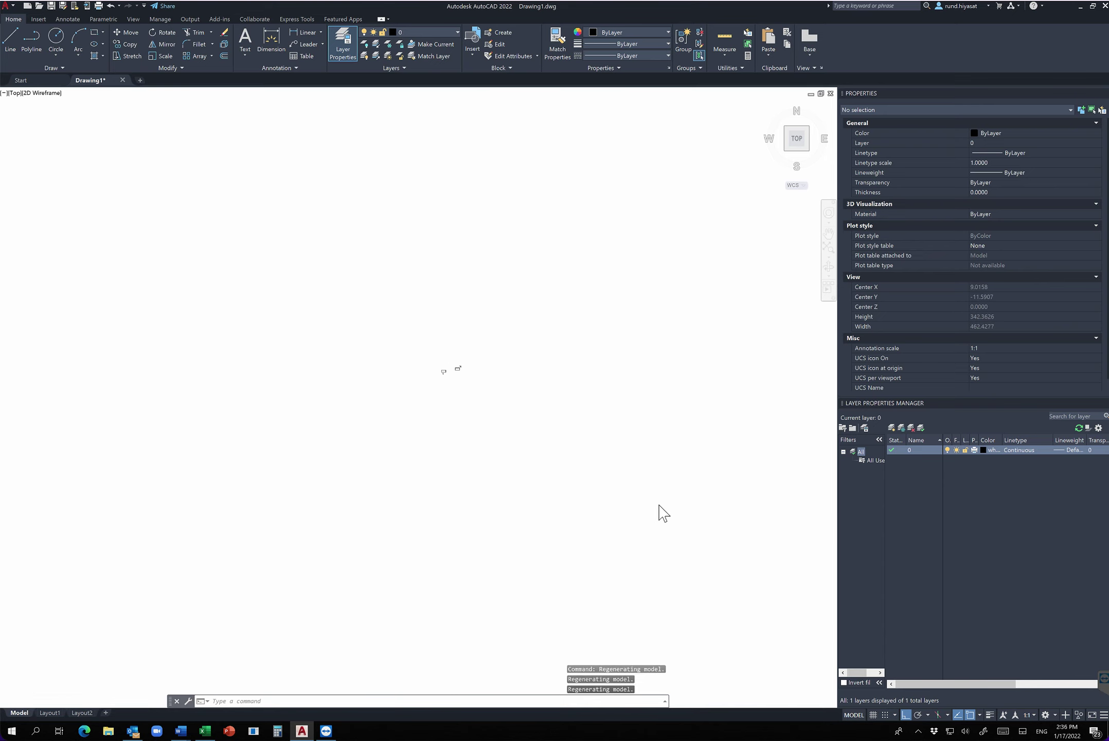
scroll(411, 401, down, 6)
scroll(371, 433, down, 5)
scroll(663, 513, up, 5)
Step: Zoom to the drawing extents and cancel an accidentally started line
scroll(664, 513, up, 5)
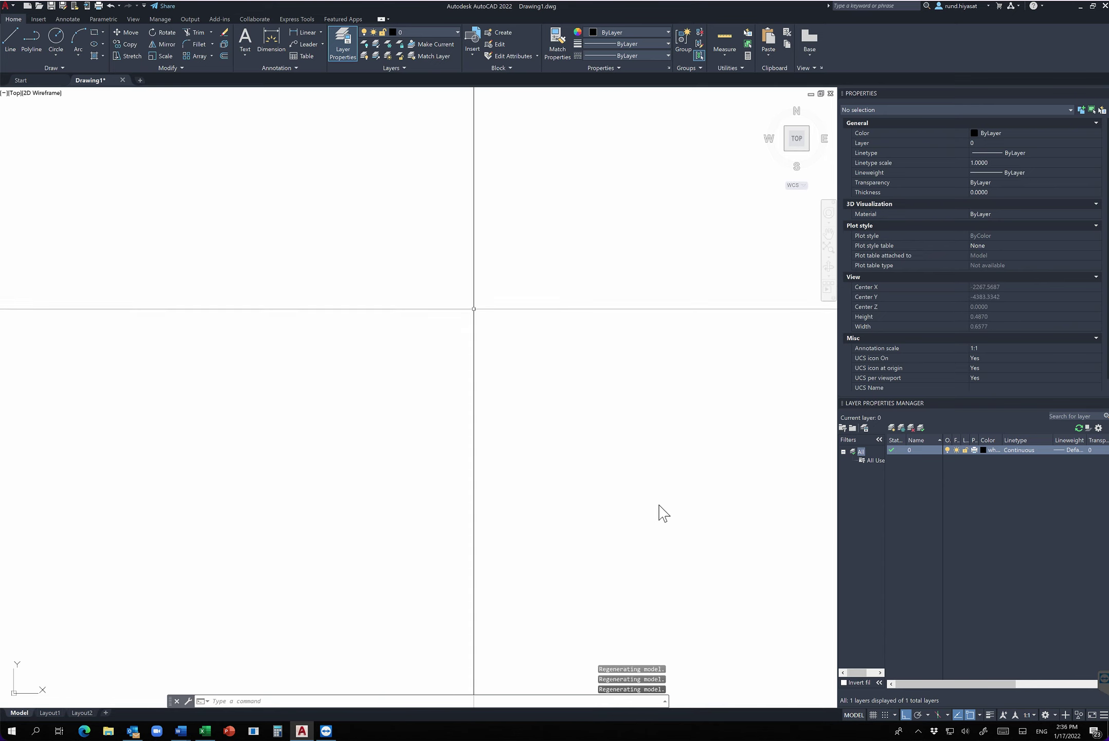
scroll(664, 513, up, 5)
scroll(663, 512, up, 5)
scroll(664, 512, up, 3)
scroll(663, 513, up, 2)
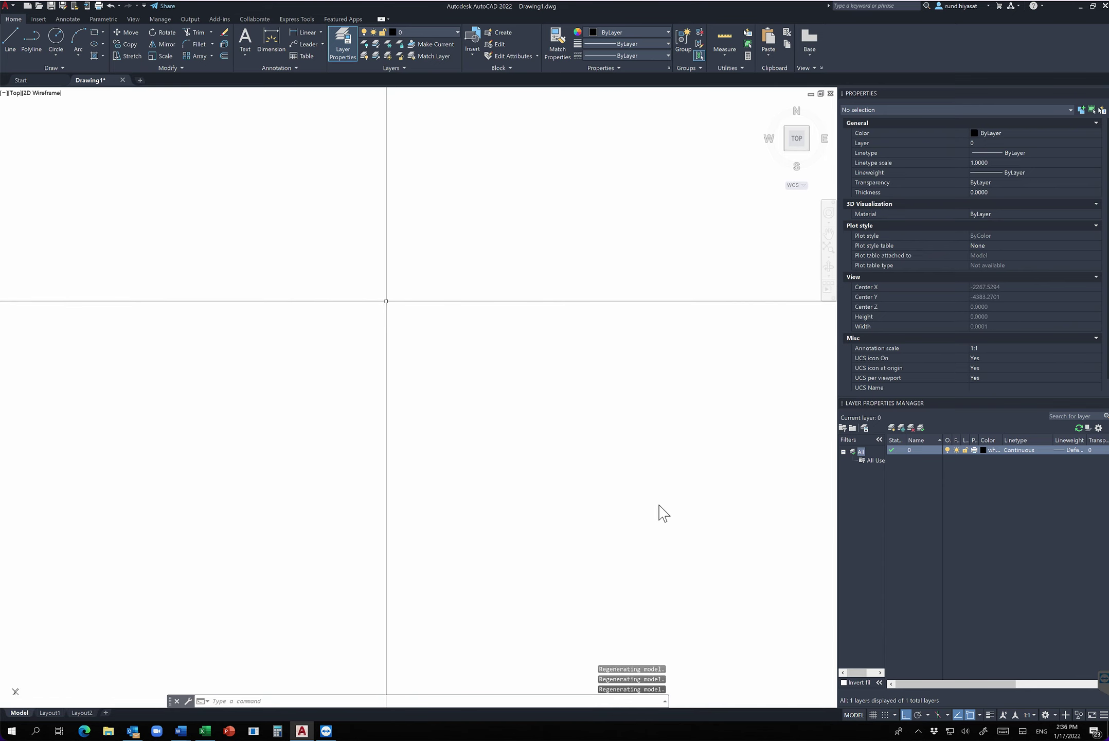
middle_click(664, 513)
middle_click(663, 513)
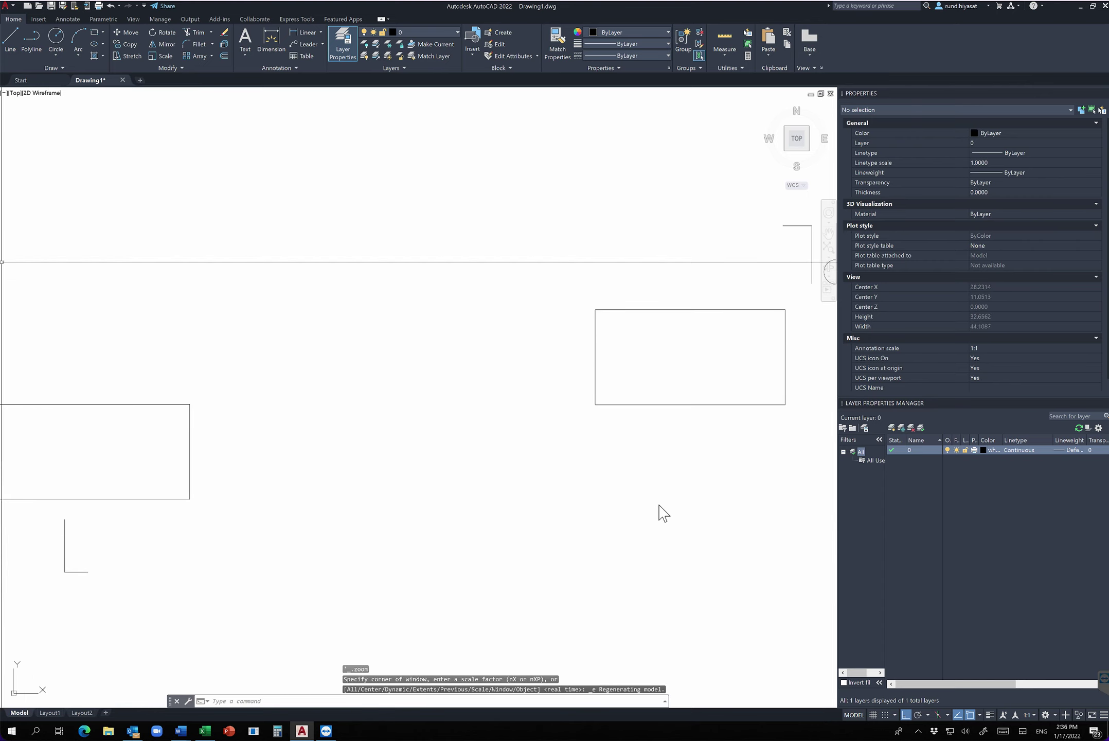
scroll(60, 371, down, 1)
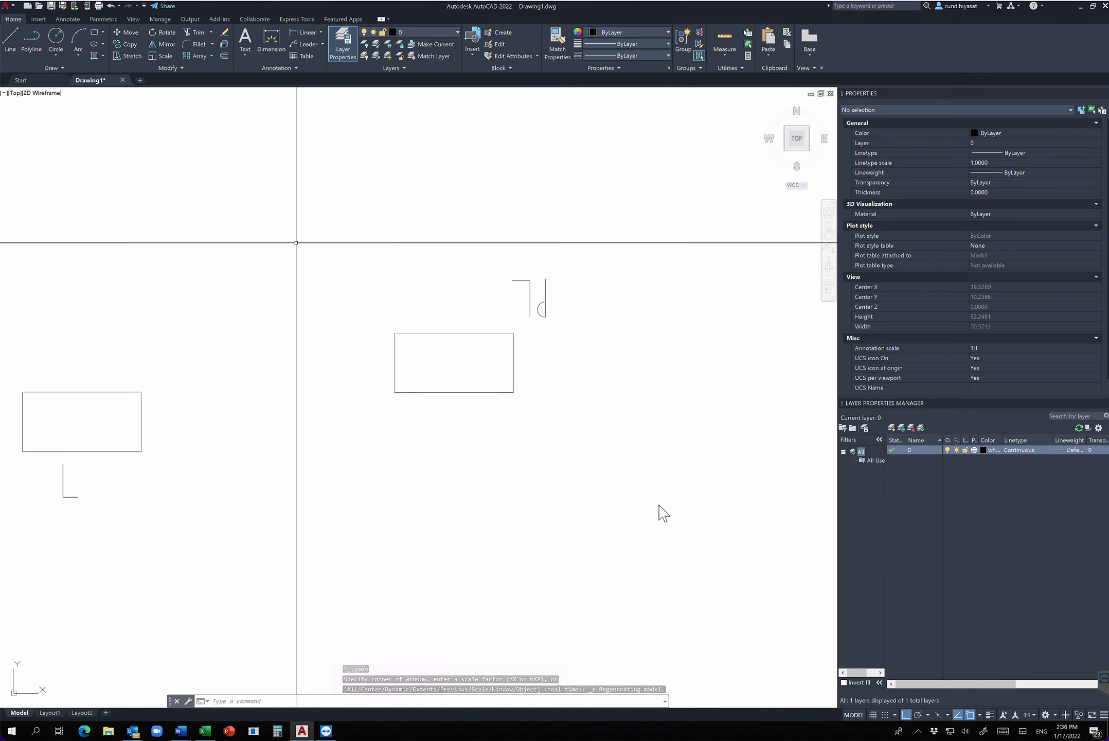
scroll(259, 445, down, 4)
scroll(575, 510, down, 5)
scroll(688, 473, down, 5)
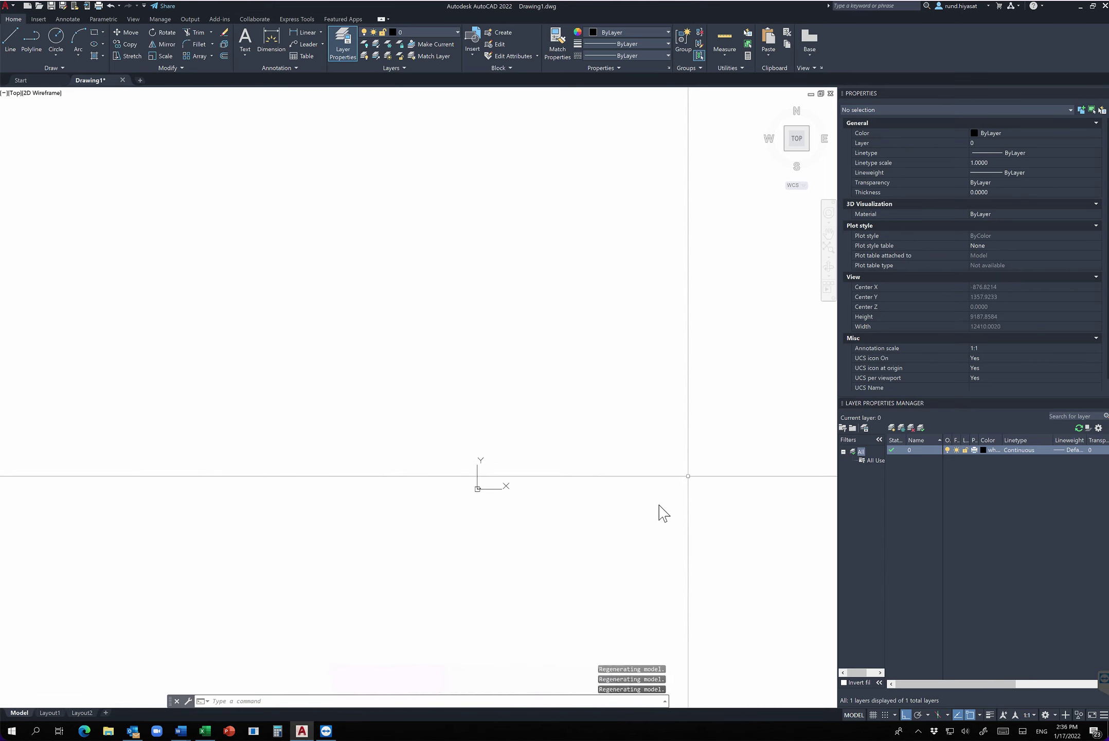
text(l)
key(Return)
click(719, 392)
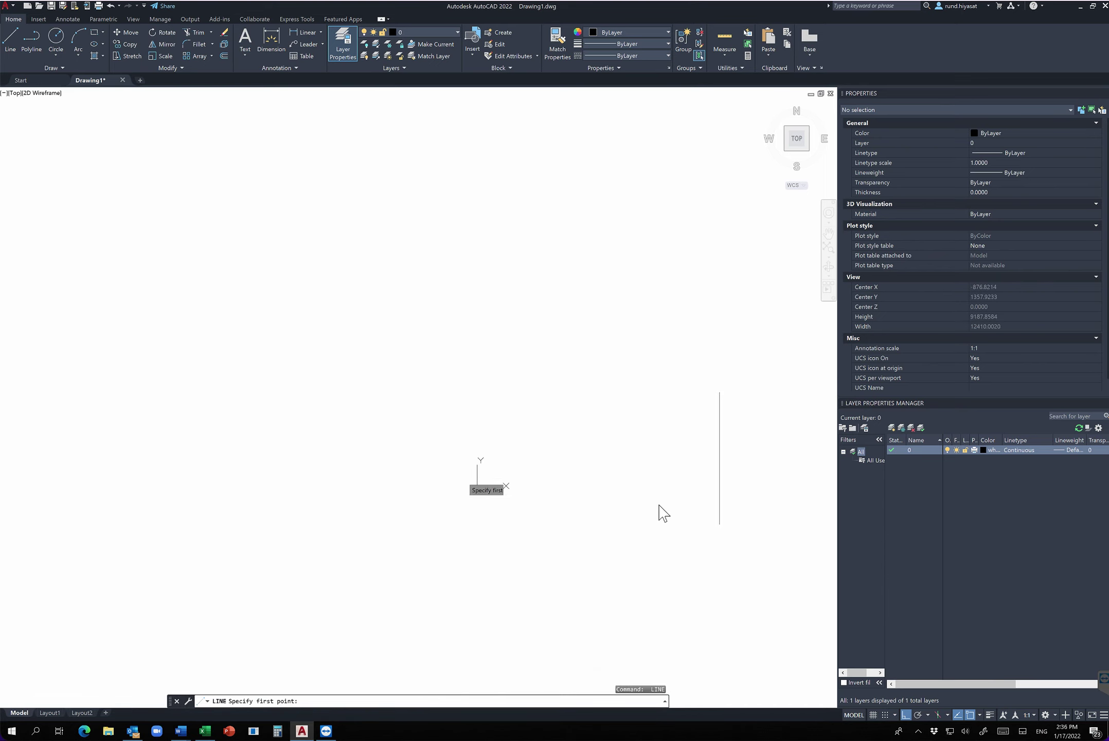
middle_click(494, 486)
middle_click(494, 486)
key(Escape)
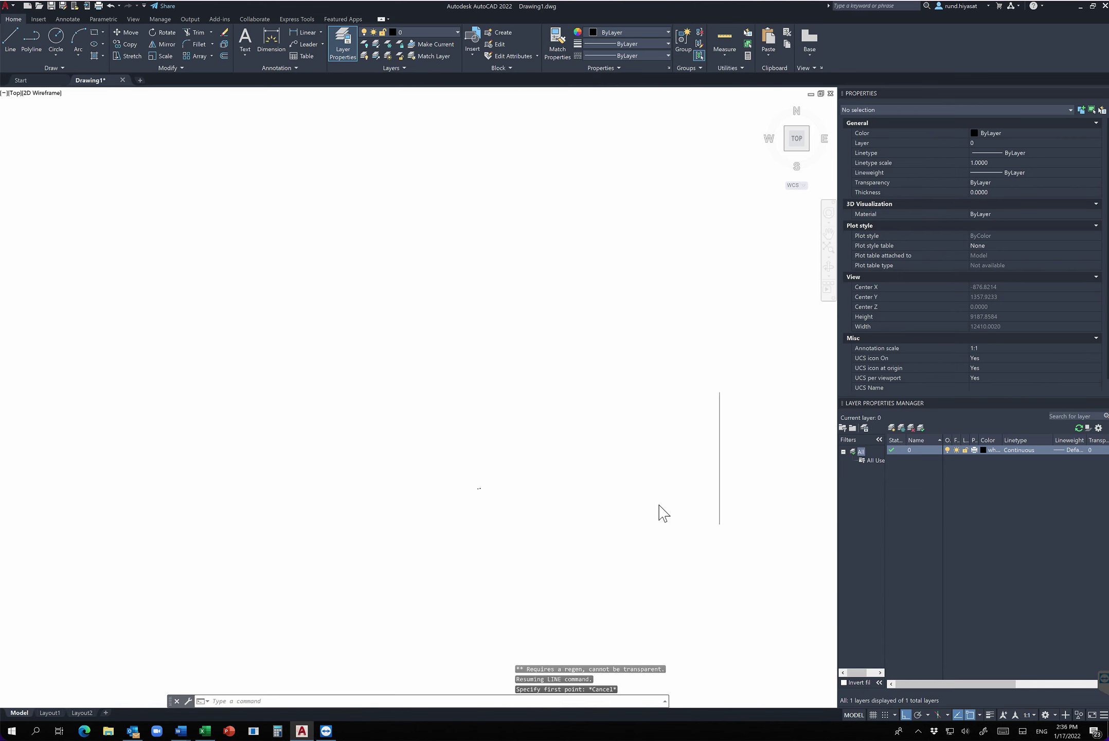
Step: Delete the stray vertical line and zoom to fit the remaining shapes
middle_click(515, 463)
middle_click(515, 464)
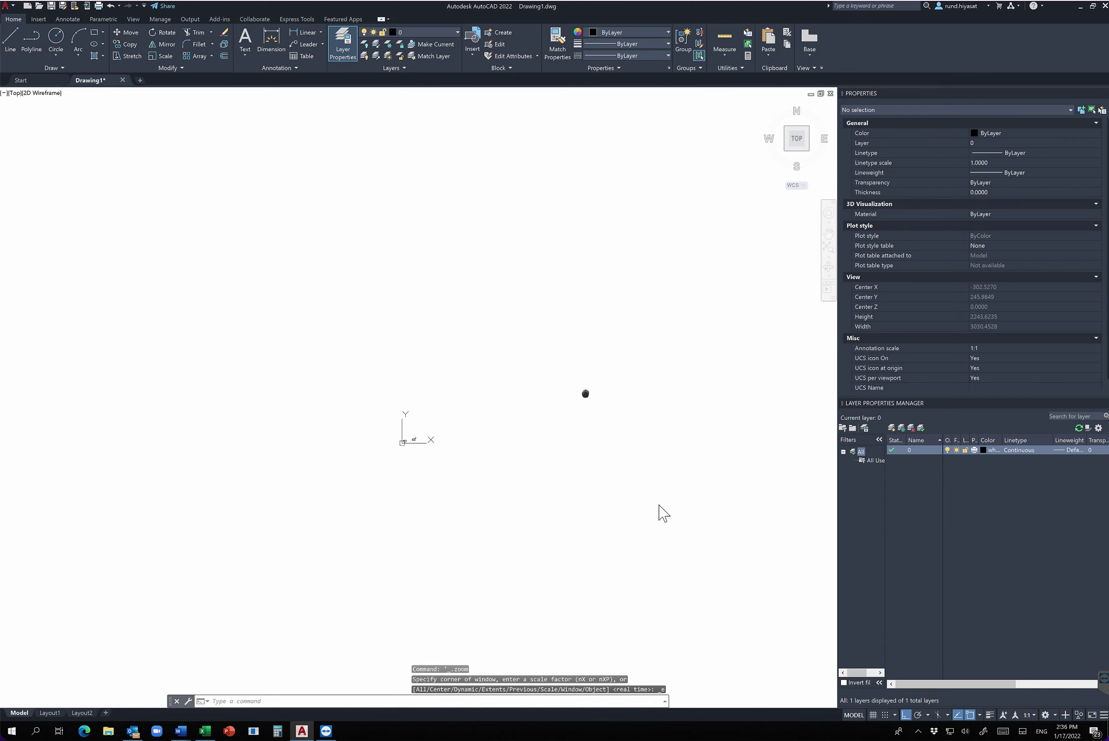
click(659, 416)
click(592, 453)
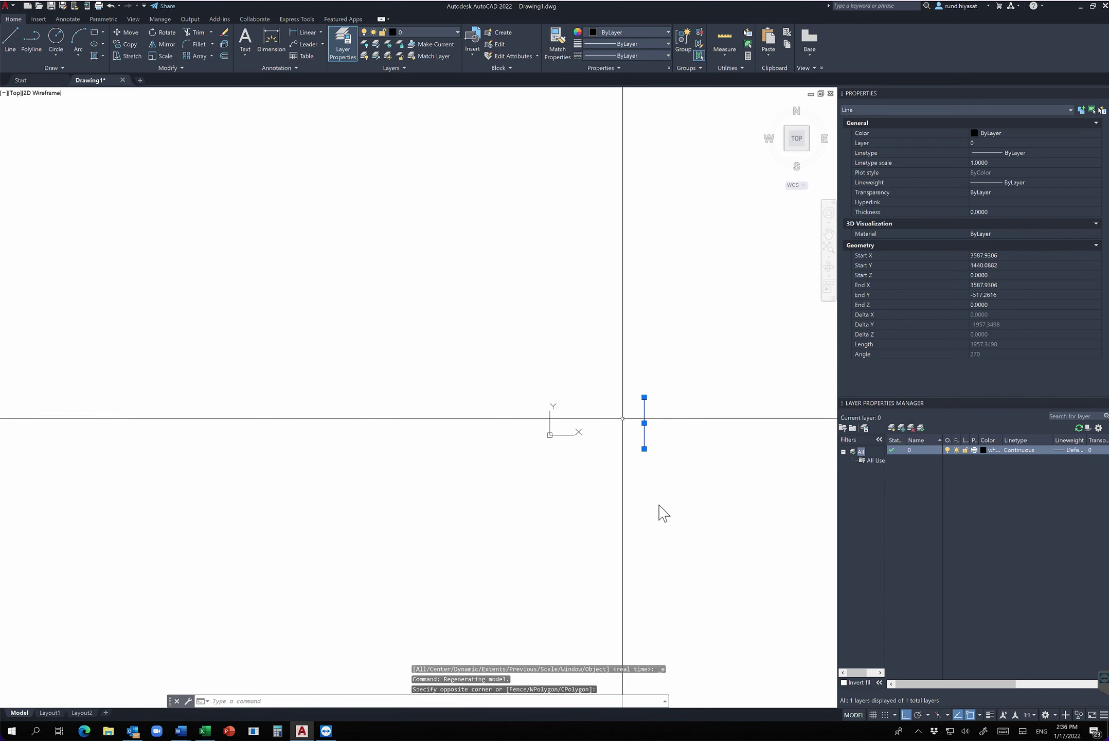
key(Delete)
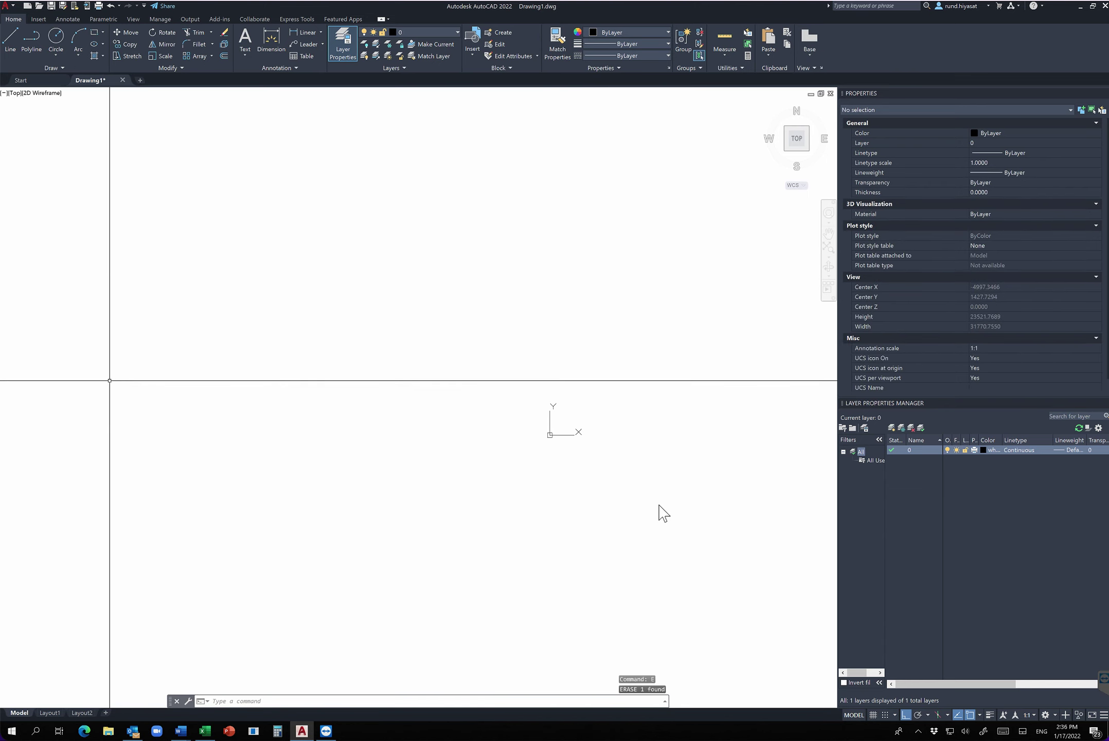
key(Escape)
key(Escape)
middle_click(664, 513)
middle_click(664, 513)
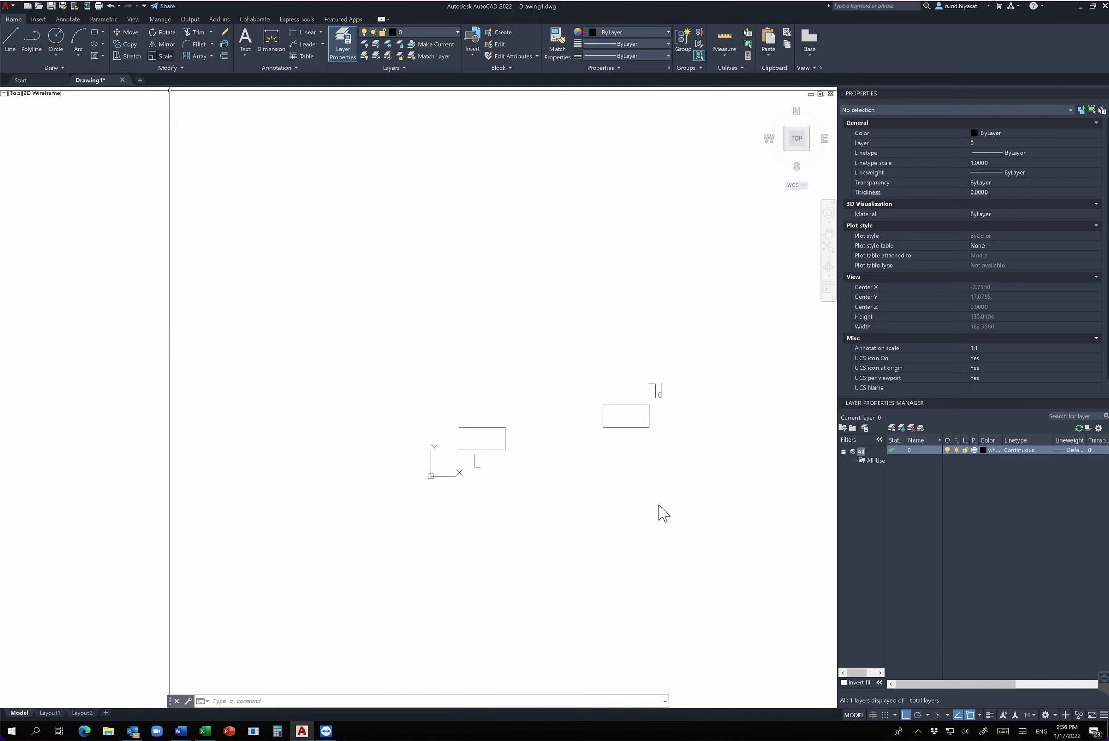
Step: Draw a horizontal dividing line across the right rectangle
scroll(649, 447, up, 2)
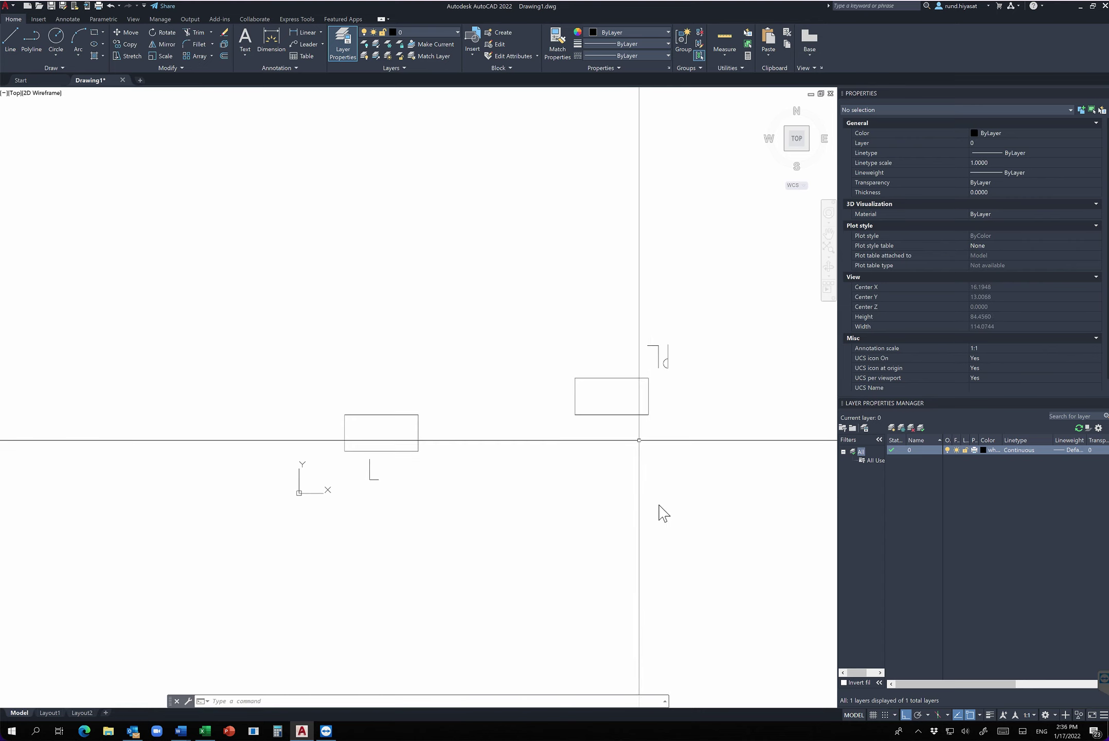
text(l)
key(Return)
click(590, 378)
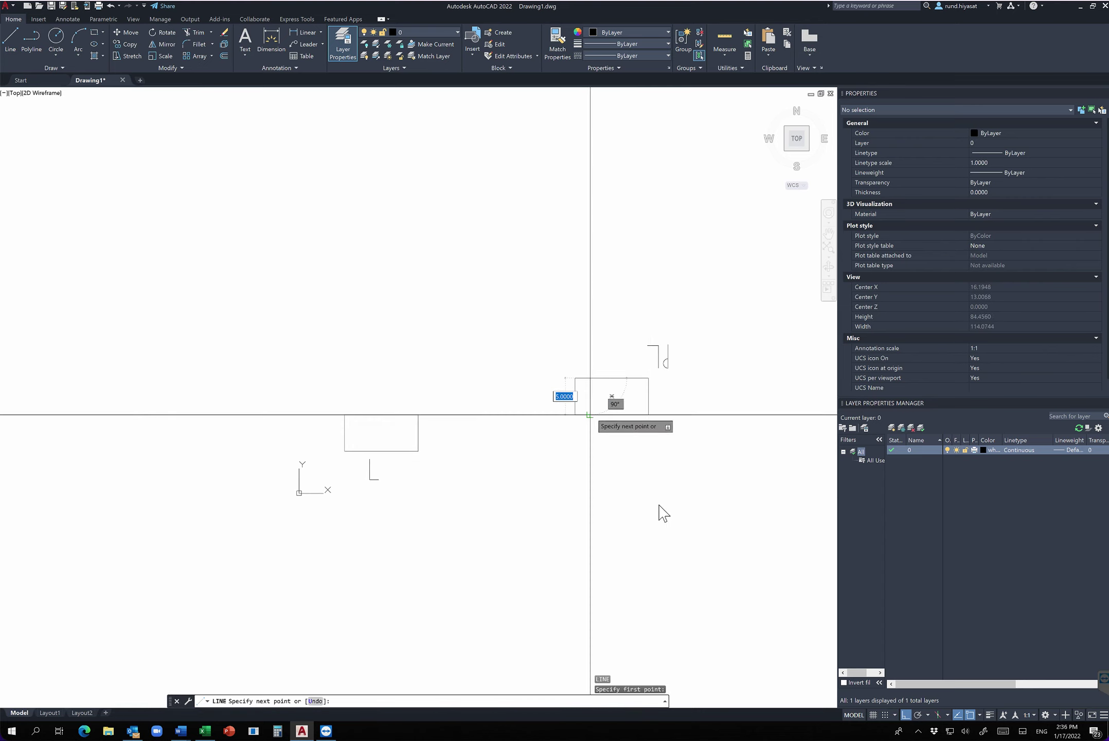
key(Escape)
key(Return)
click(590, 396)
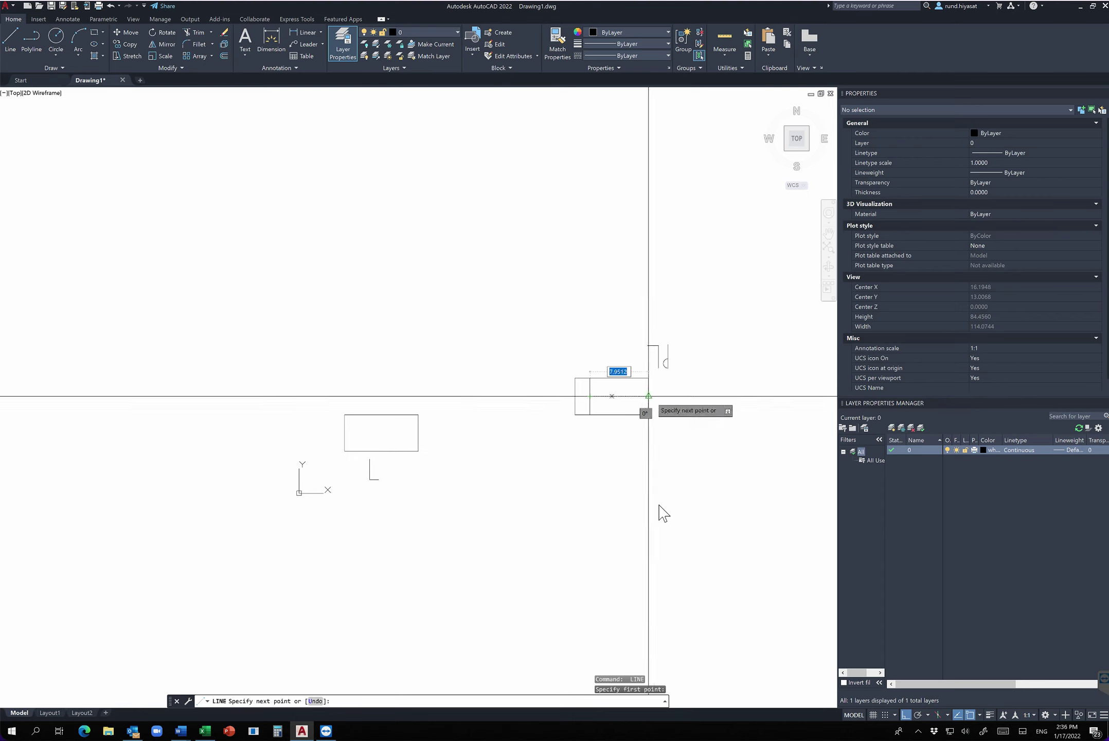
click(649, 396)
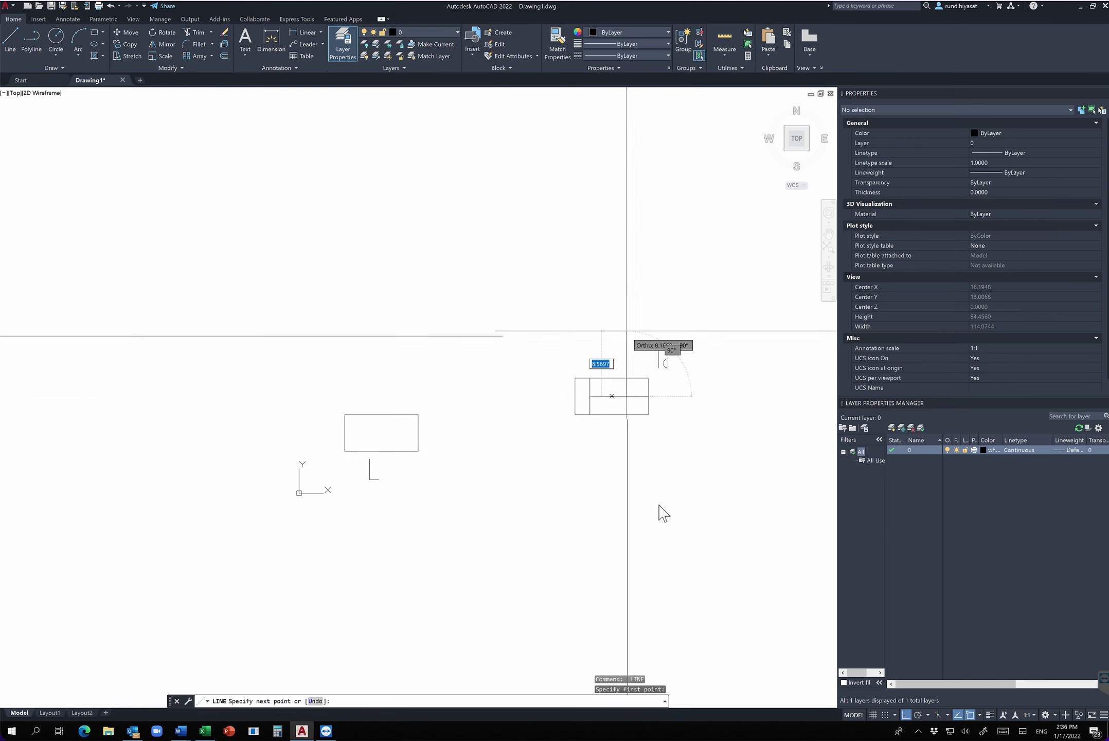
Step: Add a stem above the rectangle and an outer frame's top, left and bottom edges
click(626, 363)
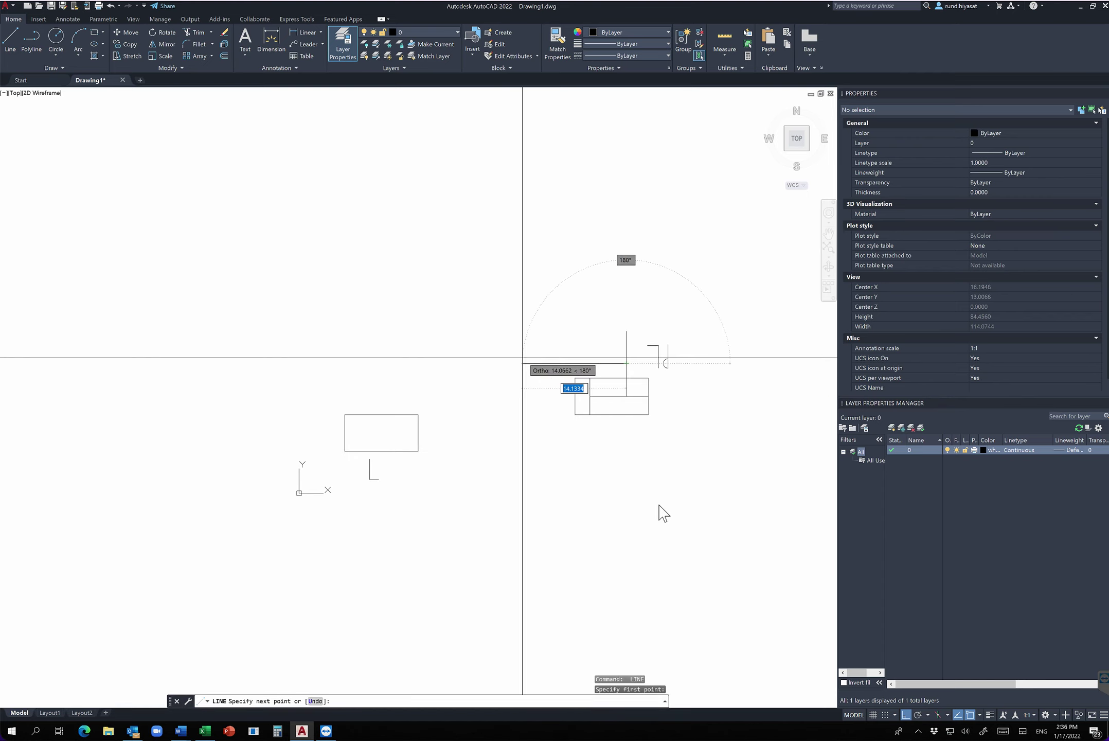
click(522, 363)
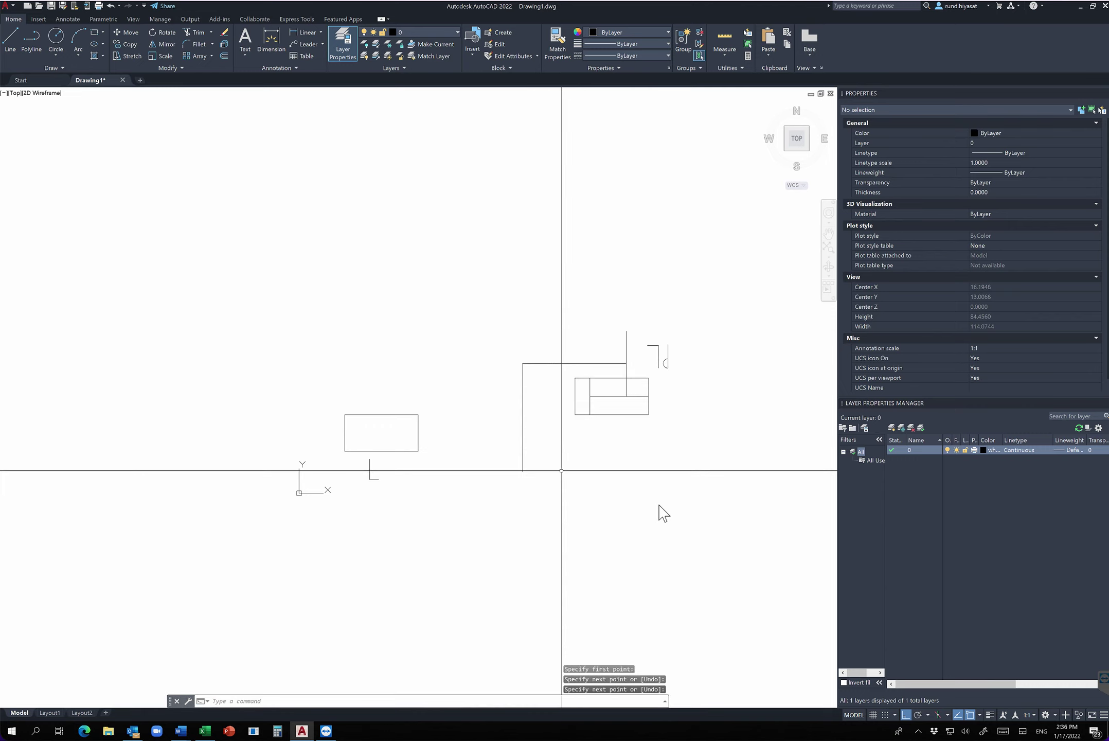
click(546, 472)
key(Return)
key(Return)
click(523, 471)
click(664, 471)
key(Return)
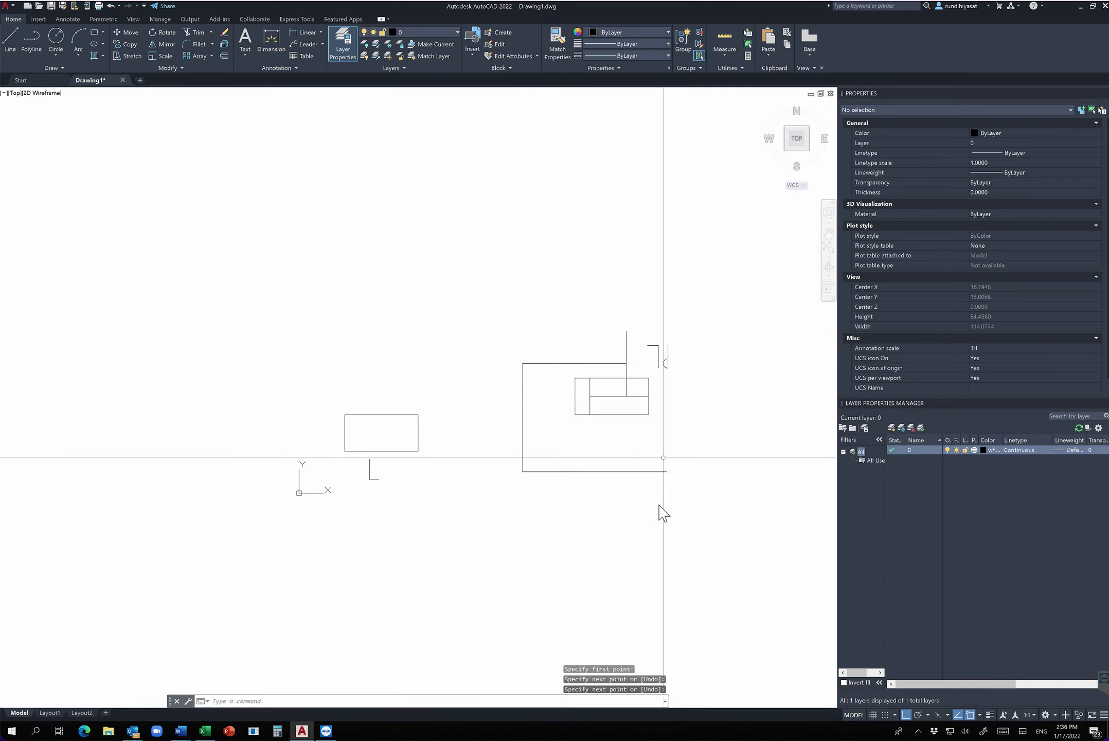
Step: Draw a vertical line joining the frame's bottom edge to the rectangle's bottom
key(Return)
click(621, 471)
click(622, 415)
key(Escape)
key(Escape)
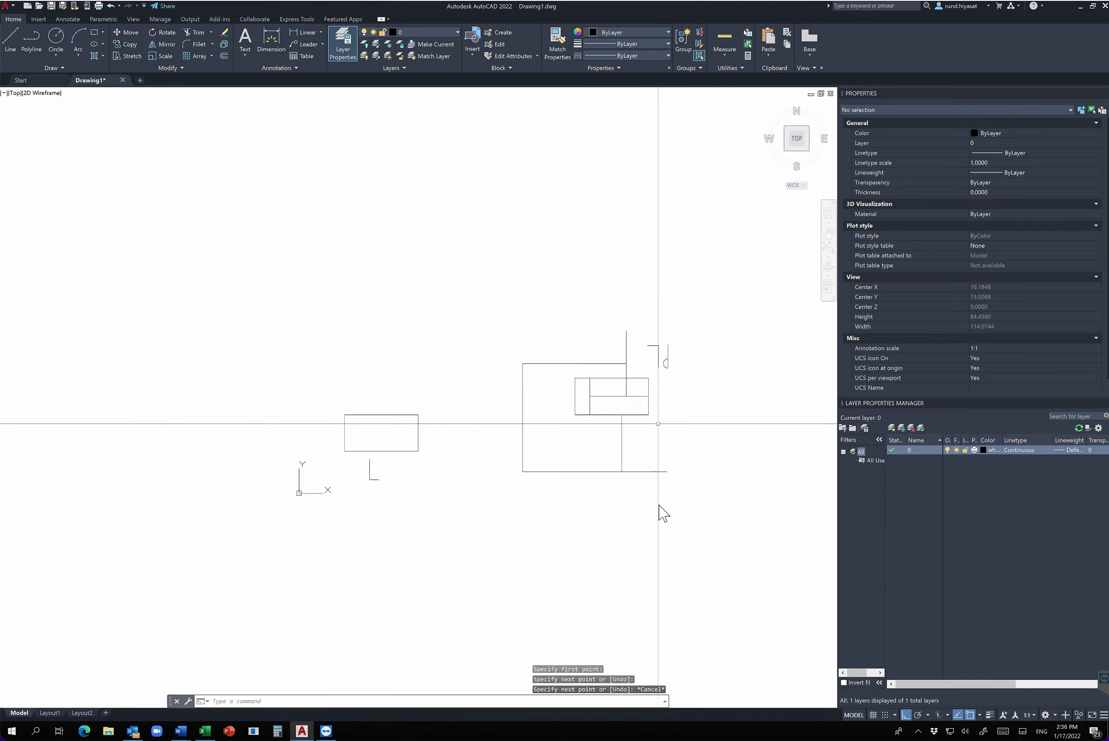
key(Escape)
key(Escape)
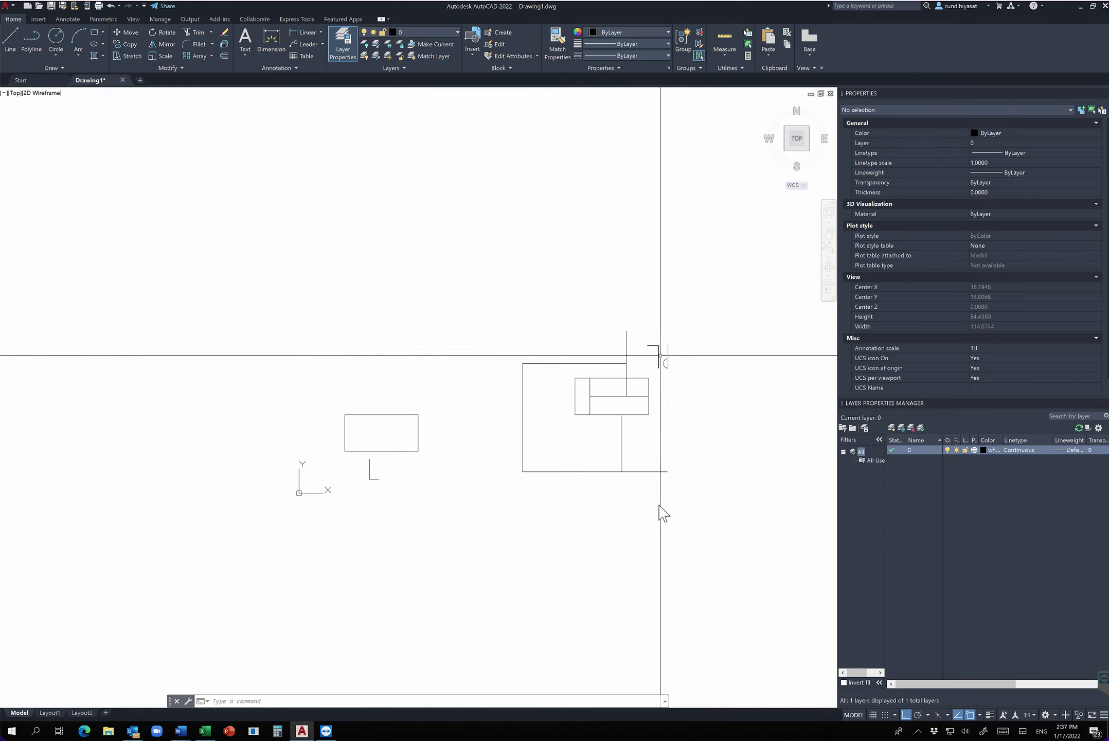
Step: Mirror the symbol's 12 objects across a vertical line on the right, erasing the source
key(Escape)
key(Escape)
key(Escape)
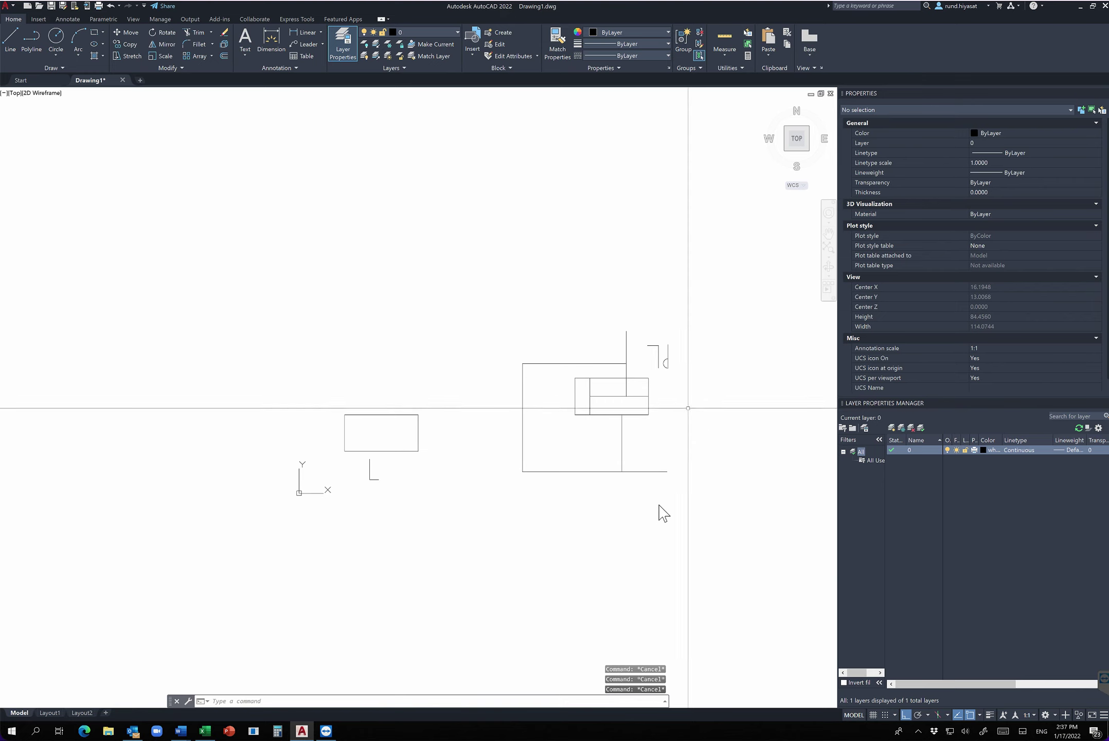
text(m)
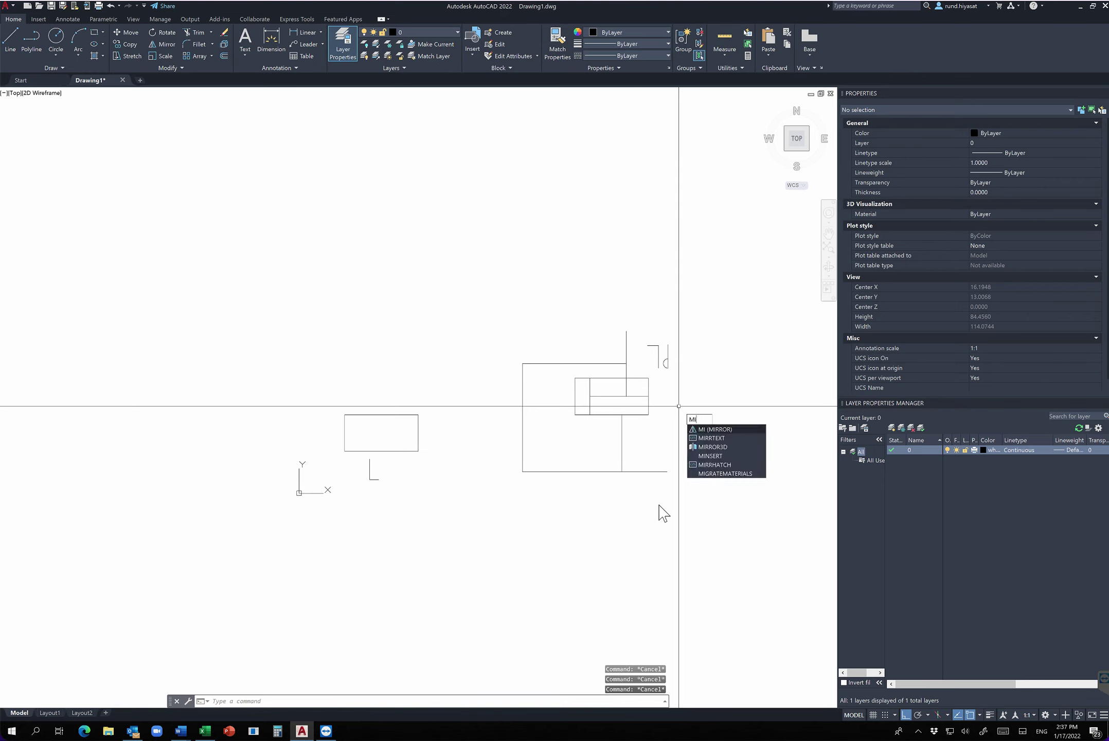
key(Return)
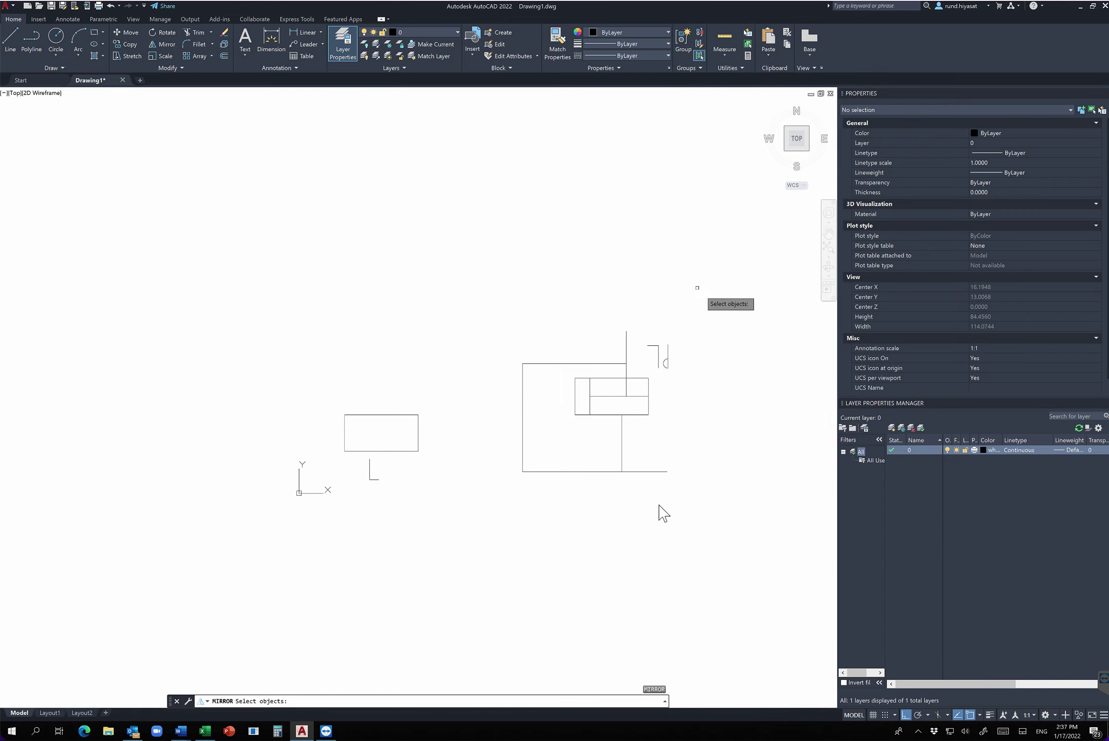
click(737, 279)
click(476, 532)
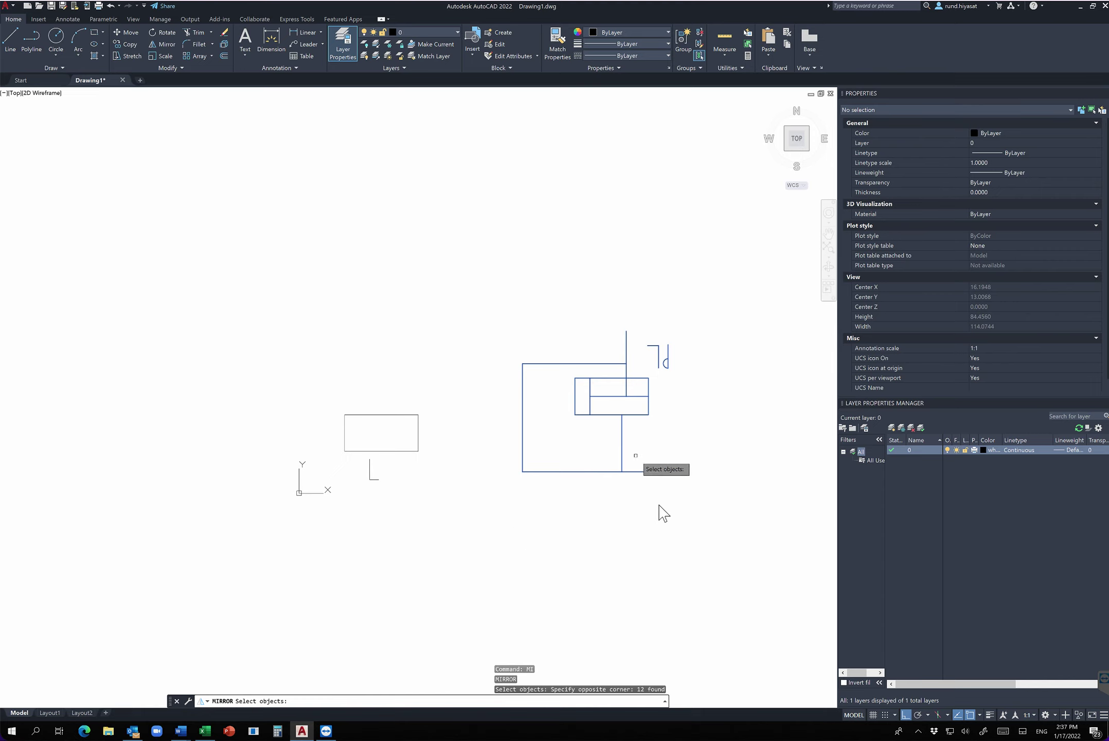
middle_drag(668, 473, 490, 446)
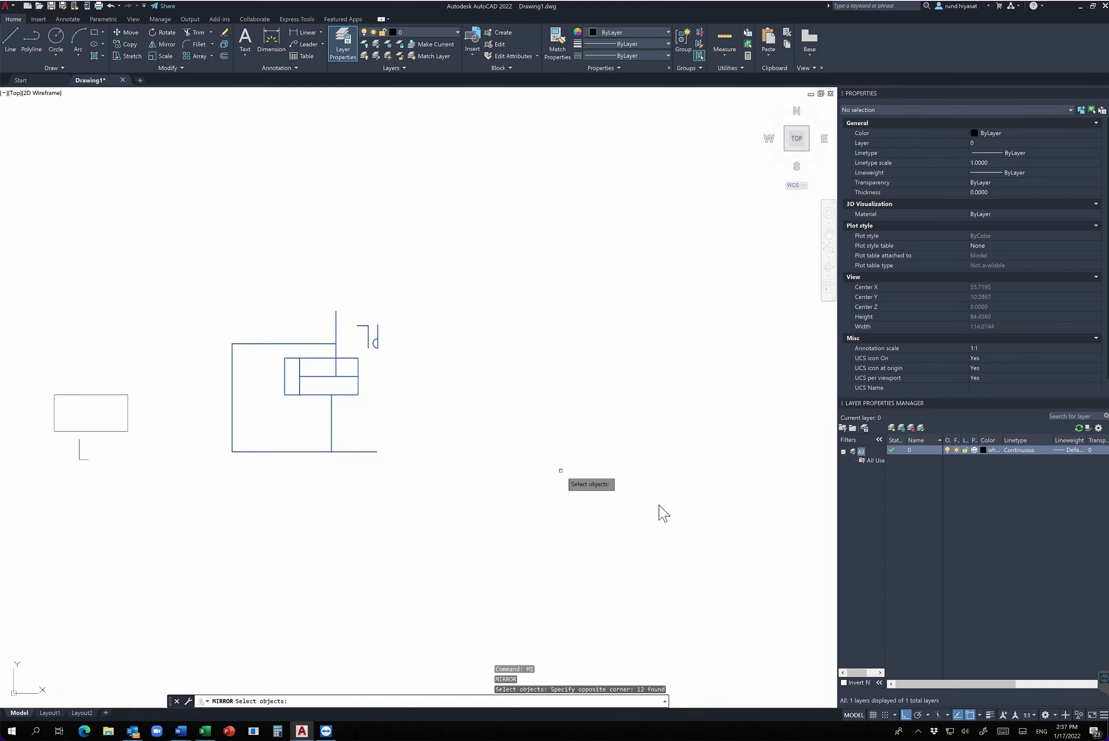
key(Return)
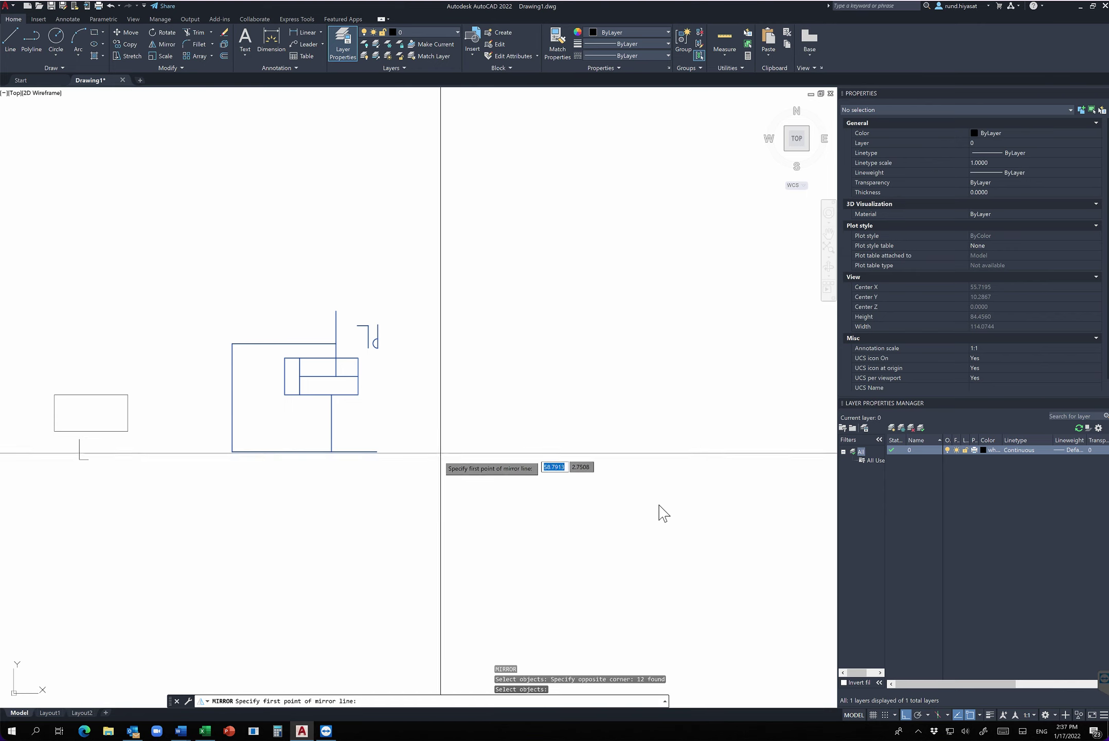
click(399, 516)
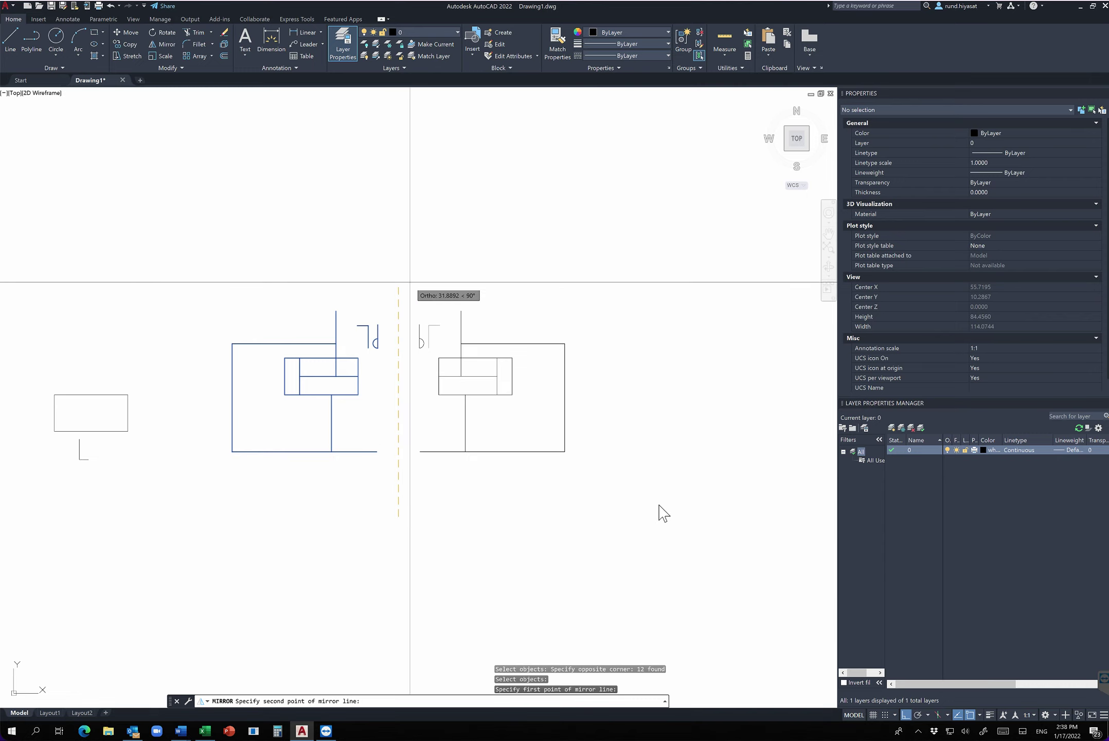
click(403, 257)
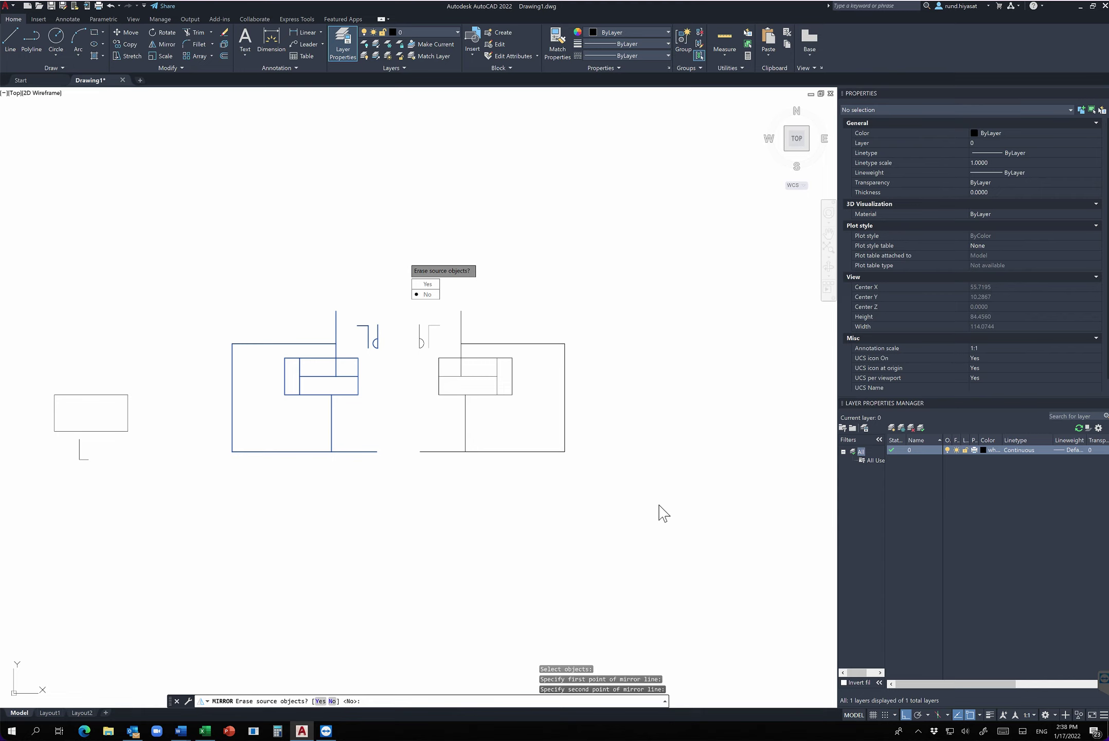
text(y)
key(Return)
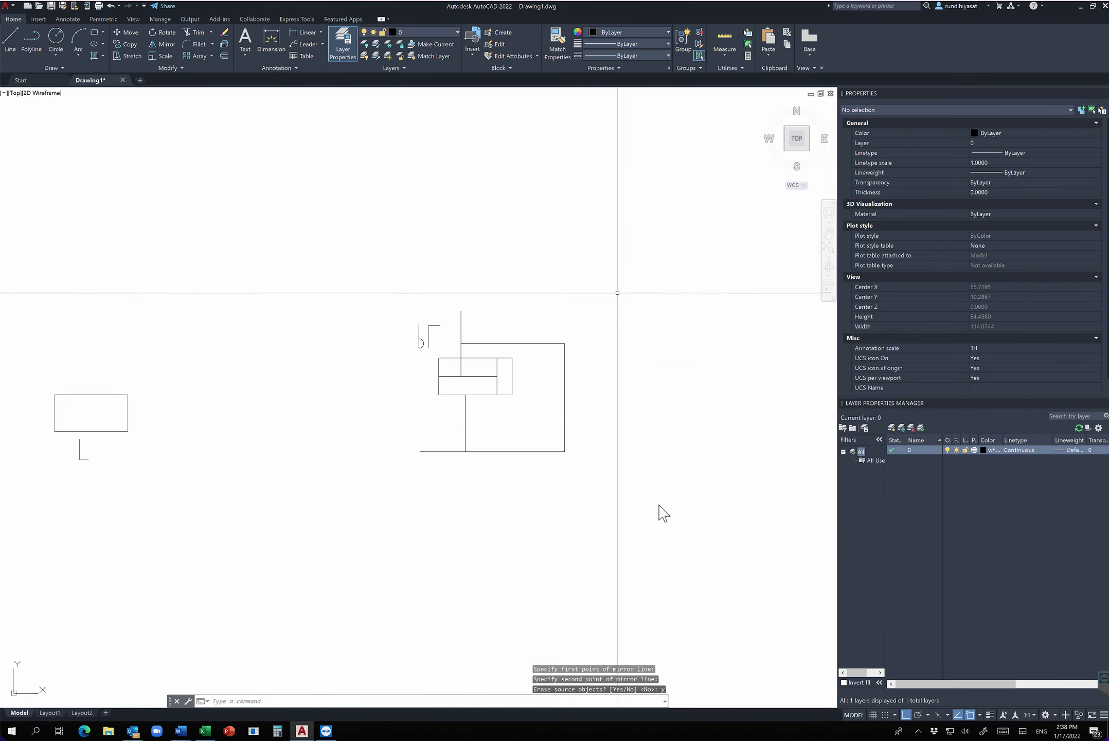
Step: Mirror the symbol's 12 objects across a vertical line on its left, keeping the source
text(MI)
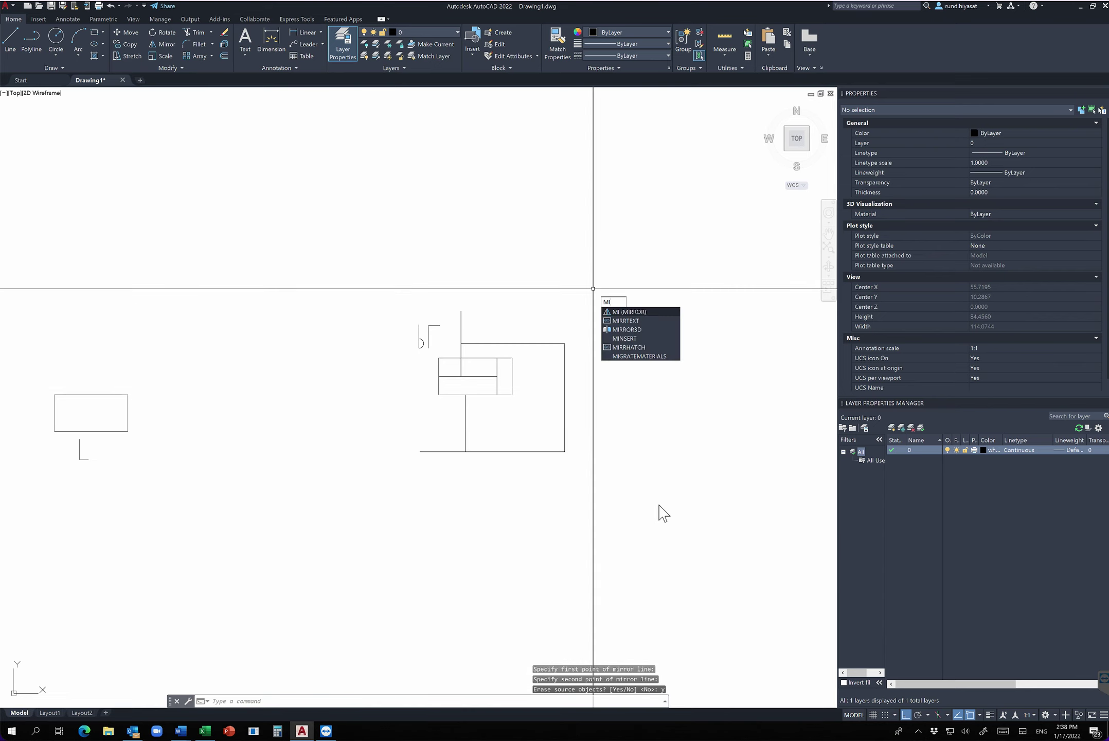
key(Return)
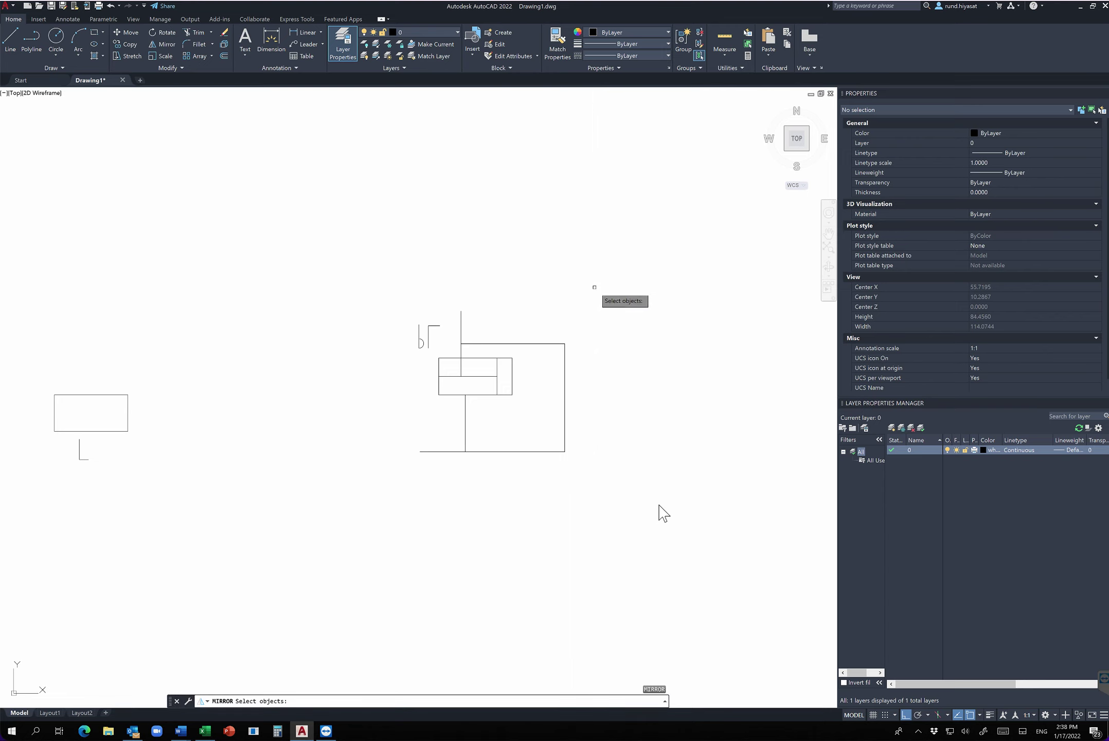
click(606, 278)
click(347, 564)
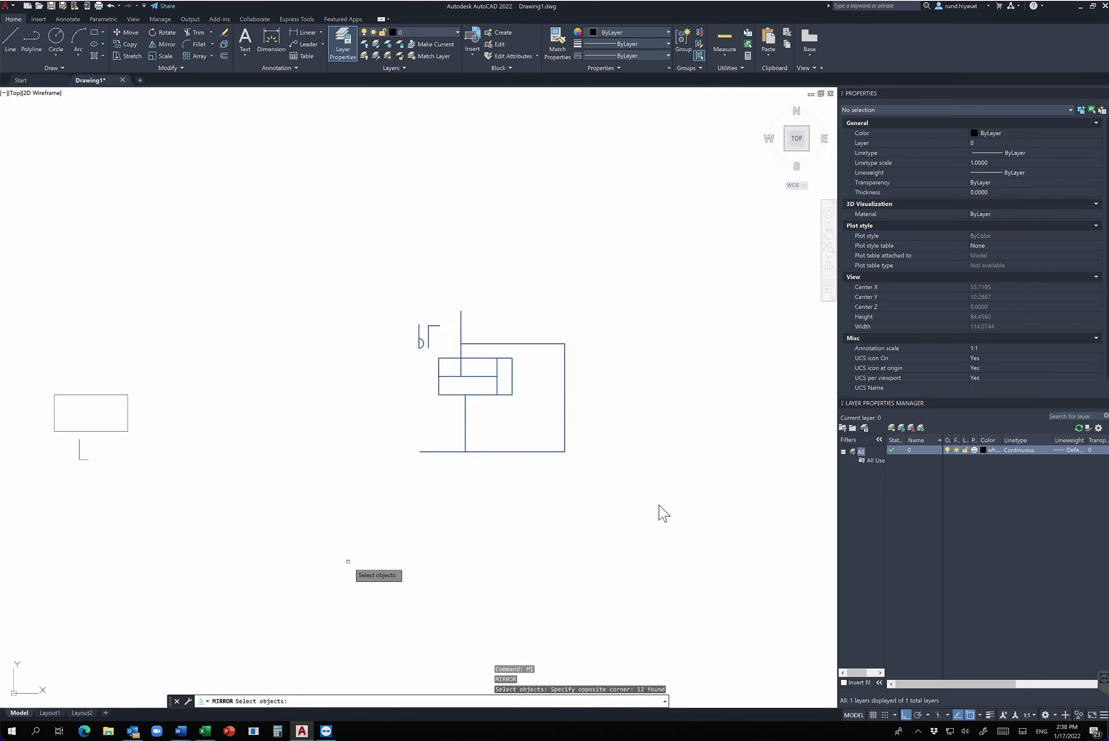
key(Return)
click(347, 506)
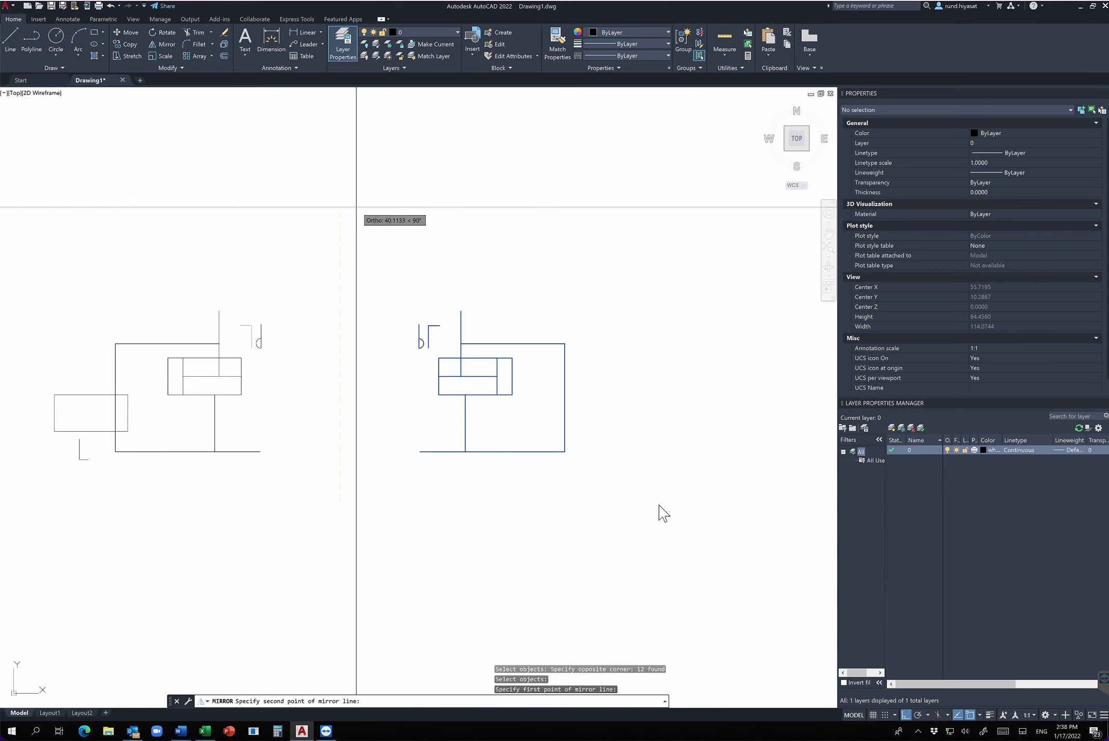
click(356, 208)
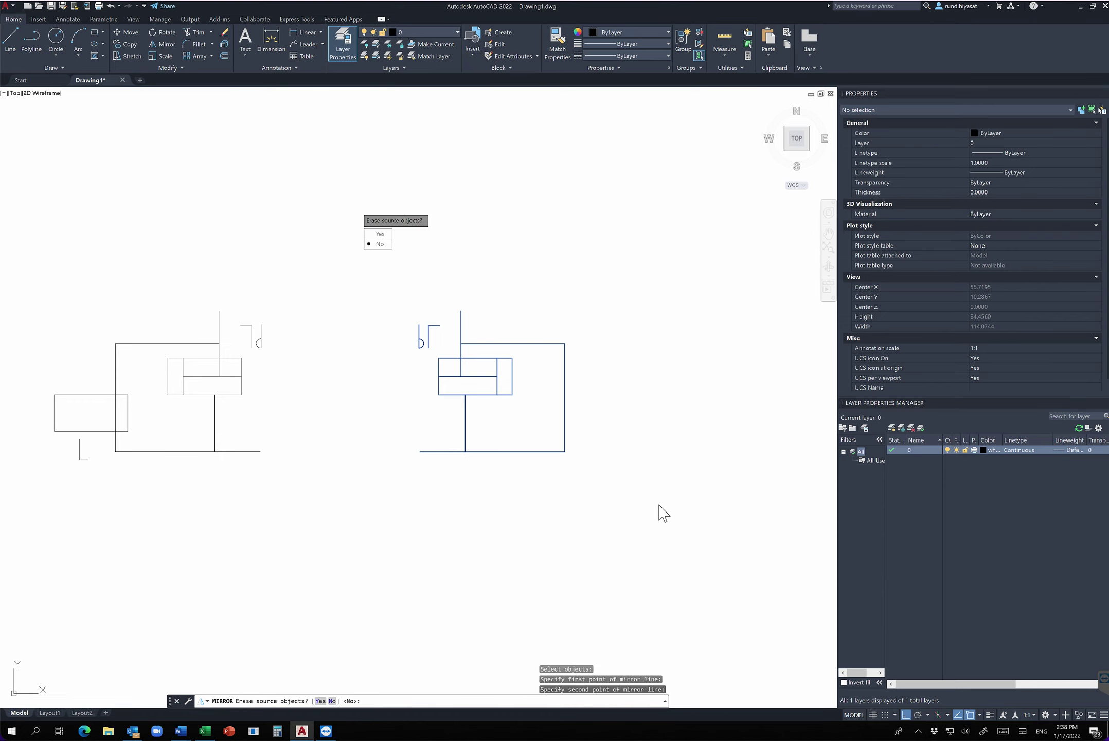
text(n)
key(Return)
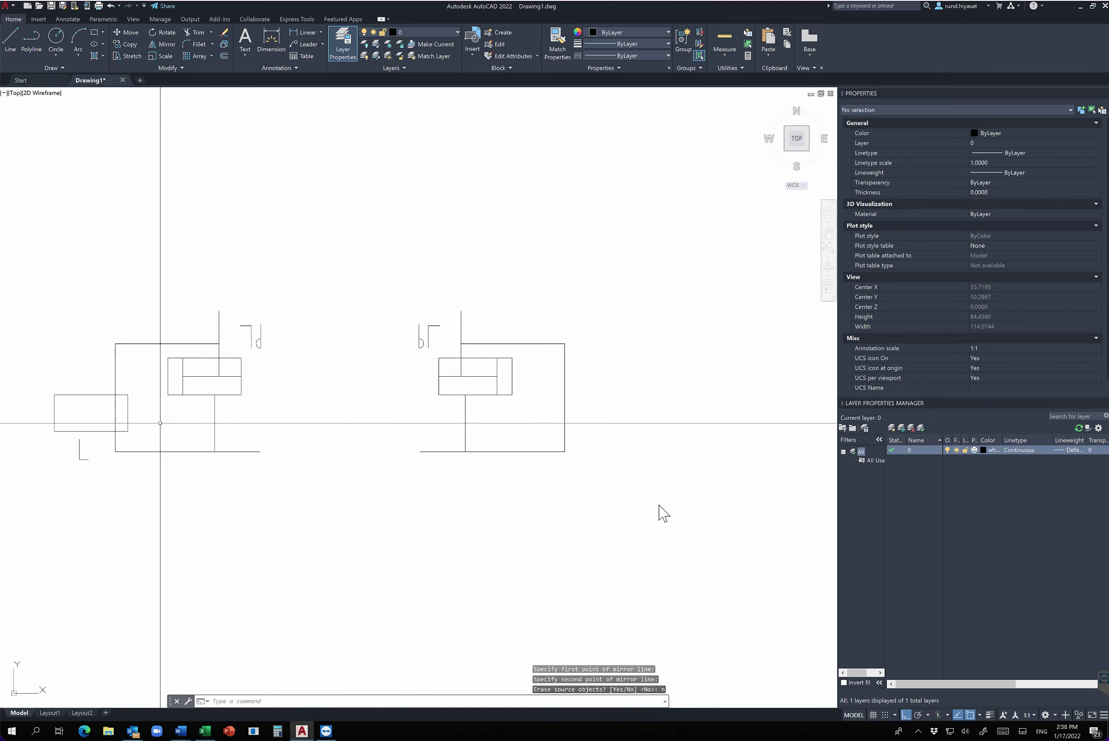